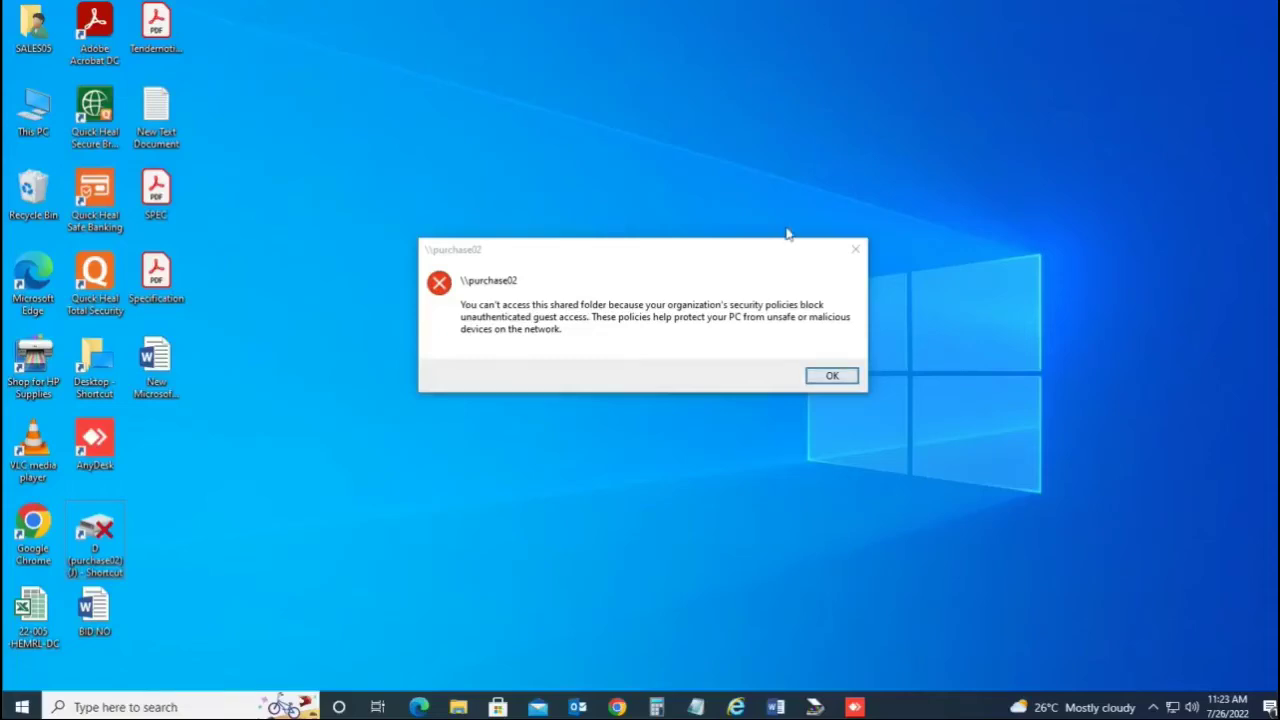
- Run the regedit command to start Registry Editor and allow it to make changes to the device
drag(763, 252, 785, 234)
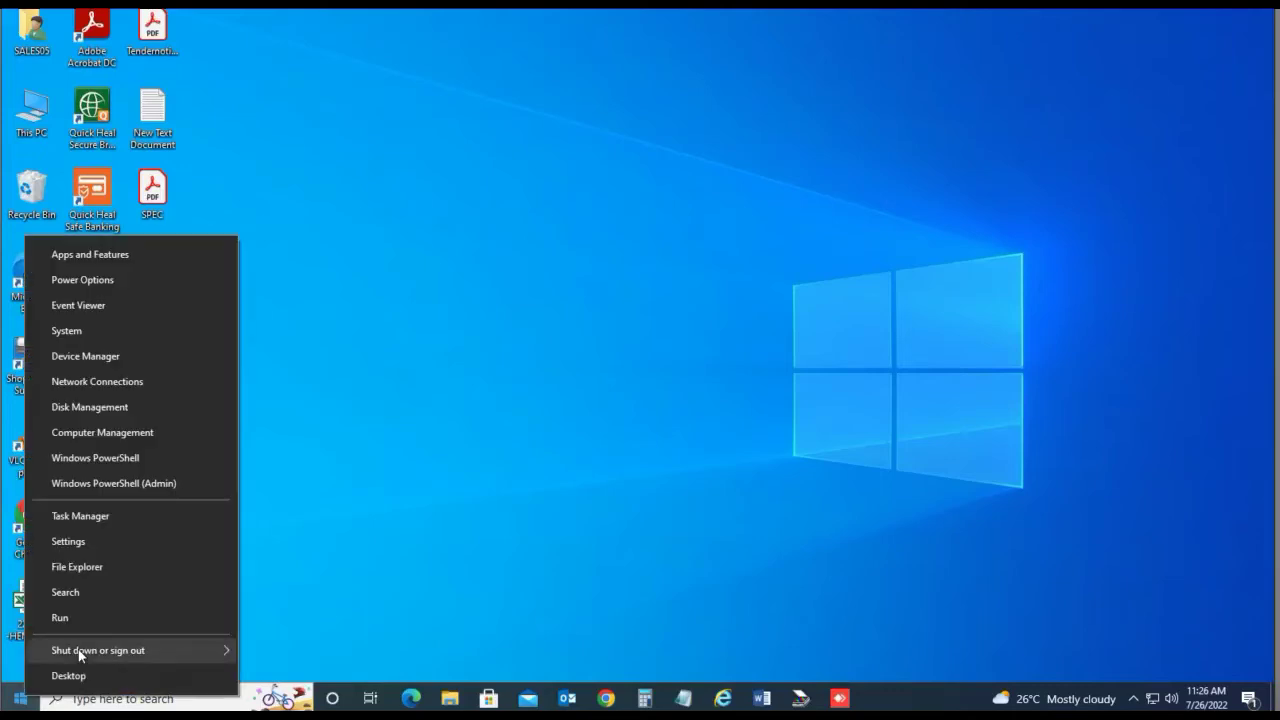
click(90, 619)
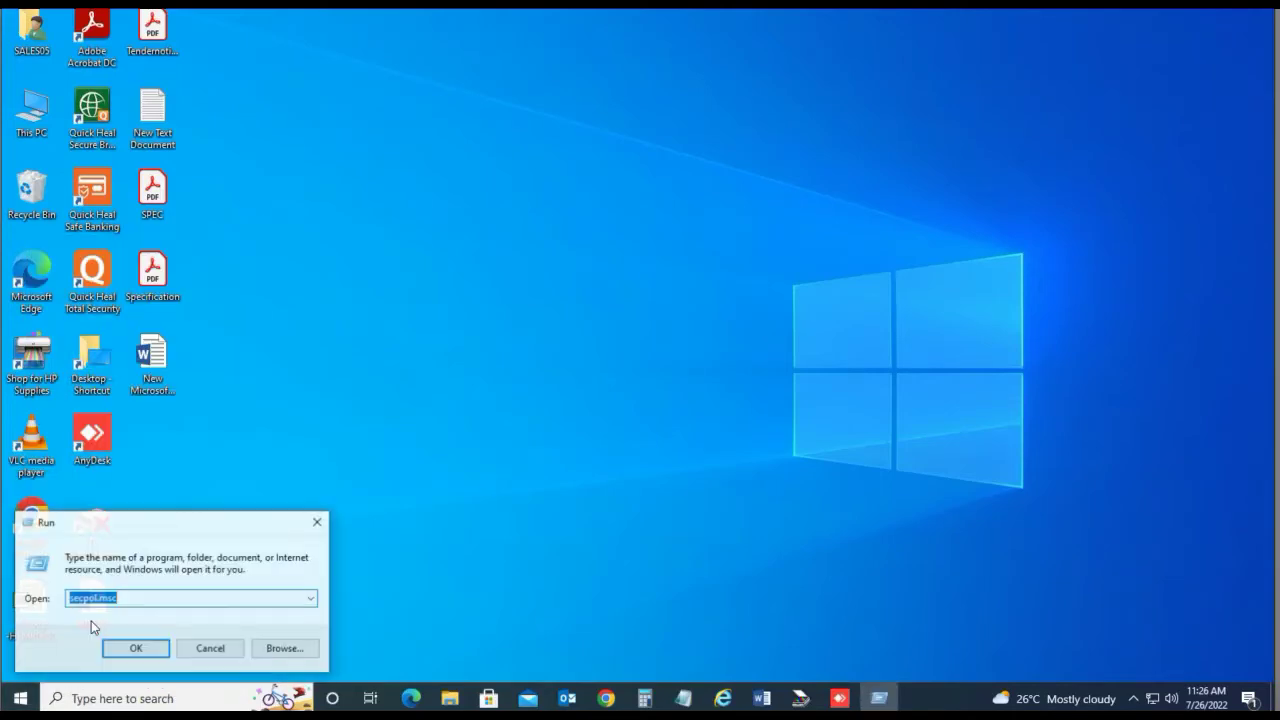
text(rege)
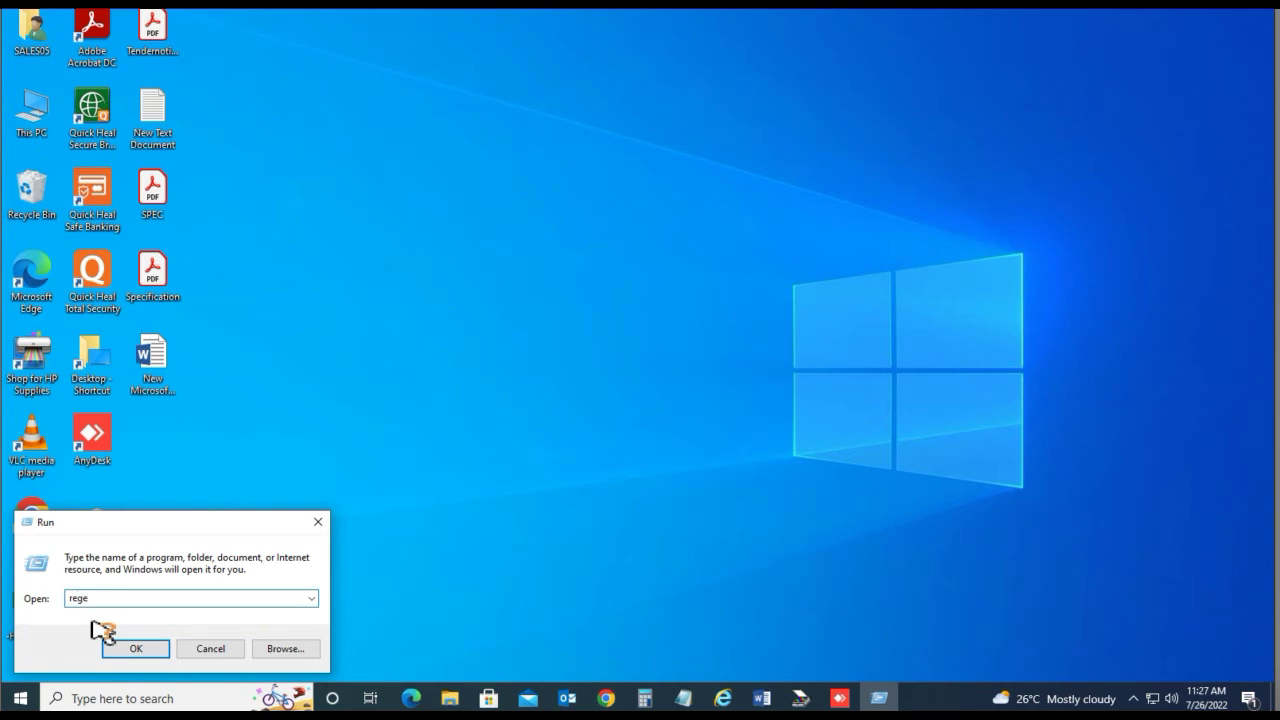
text(dit)
key(Return)
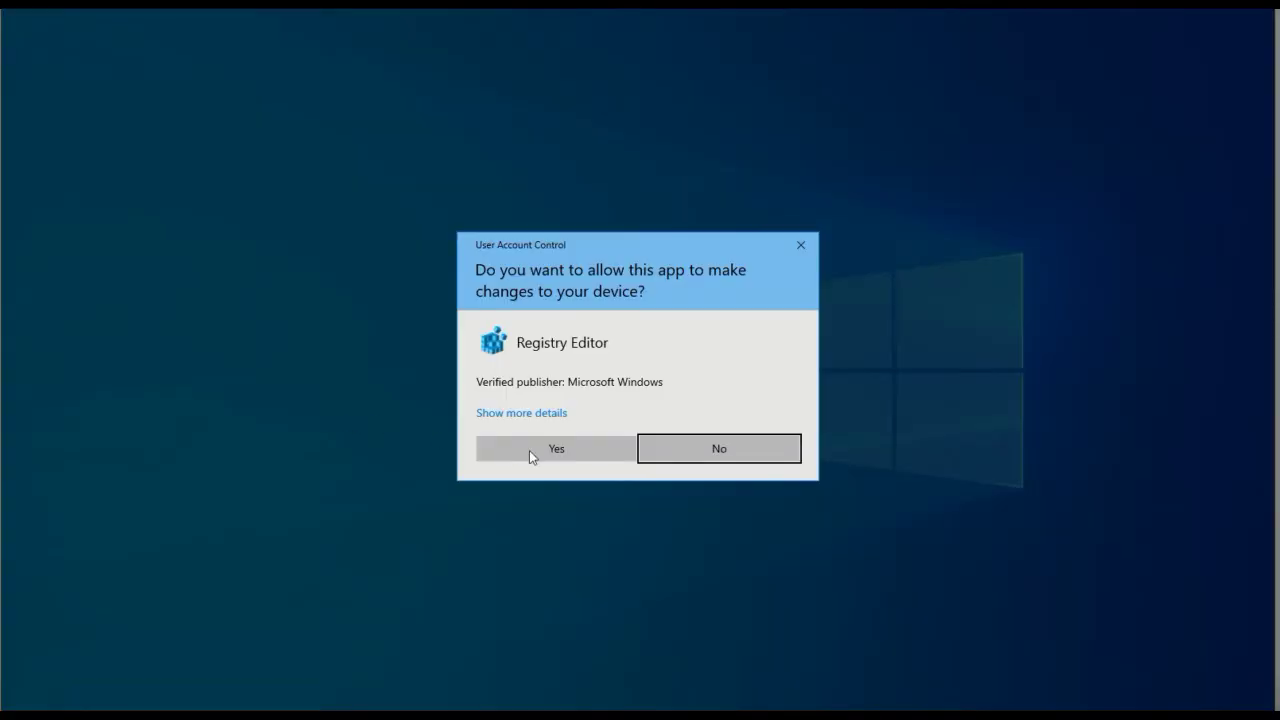
click(531, 454)
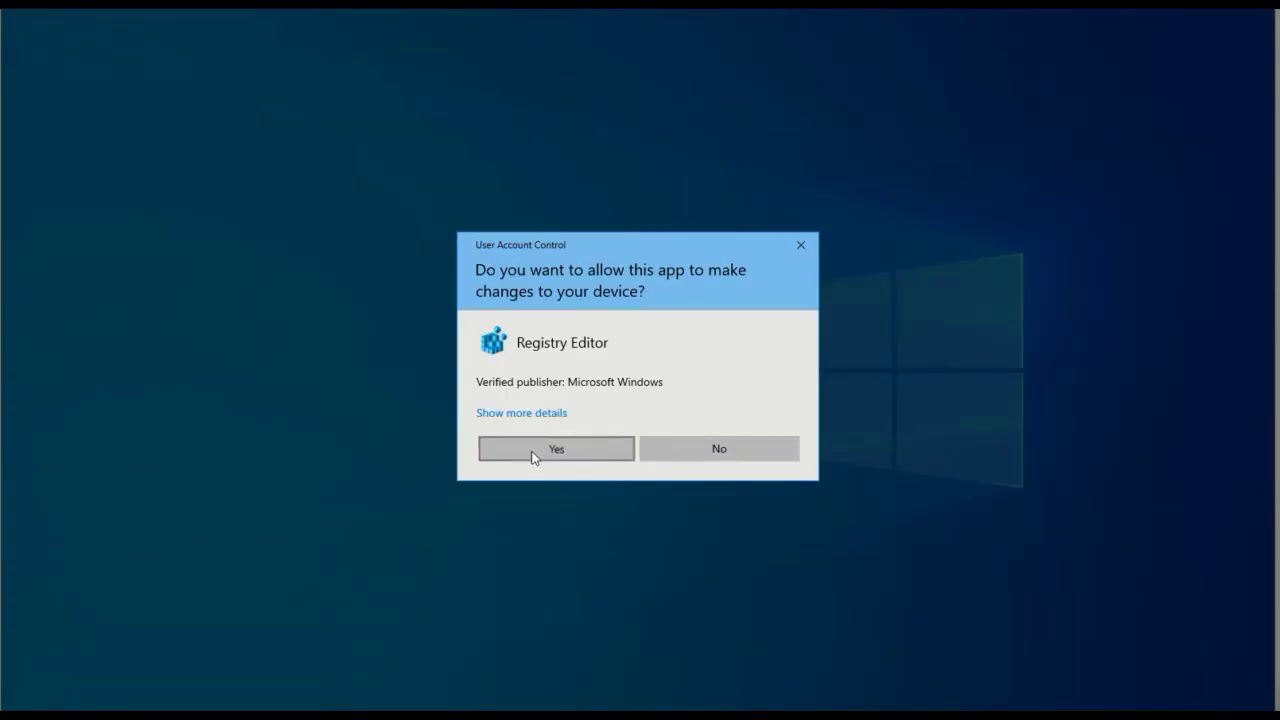
click(533, 456)
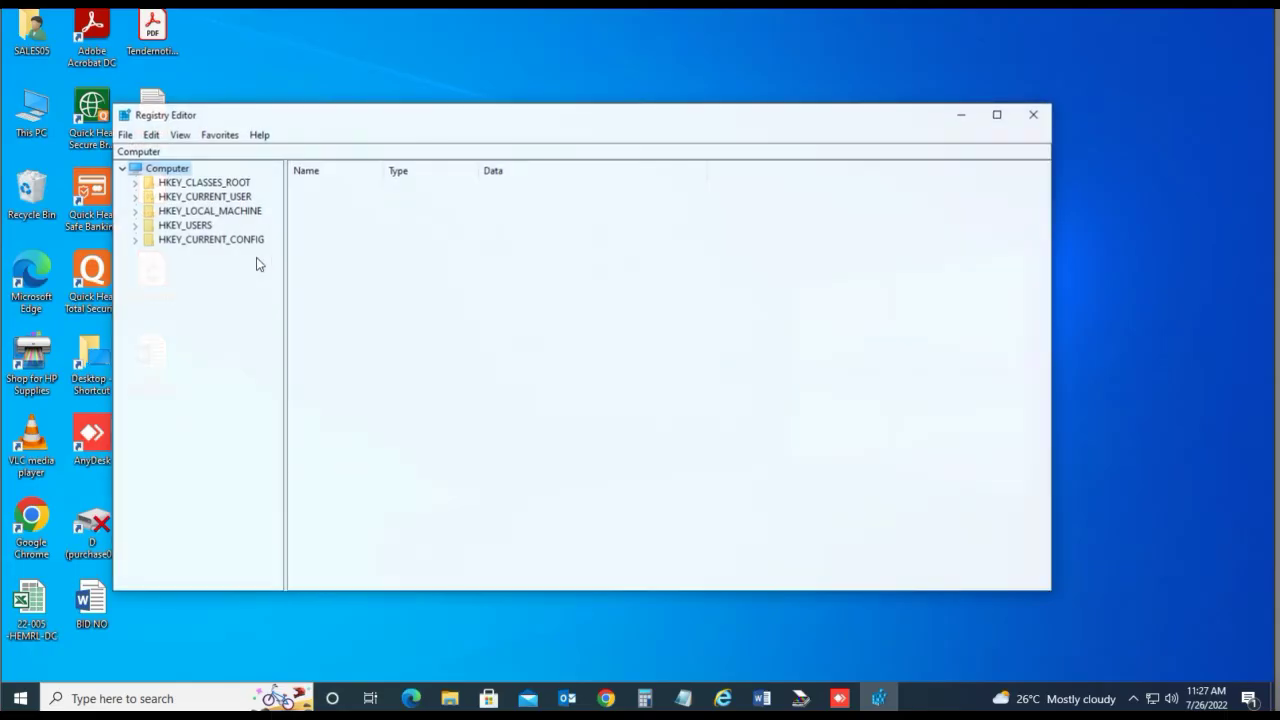
- Expand the registry tree down to HKEY_LOCAL_MACHINE\SOFTWARE\Policies\Microsoft\Windows
click(135, 211)
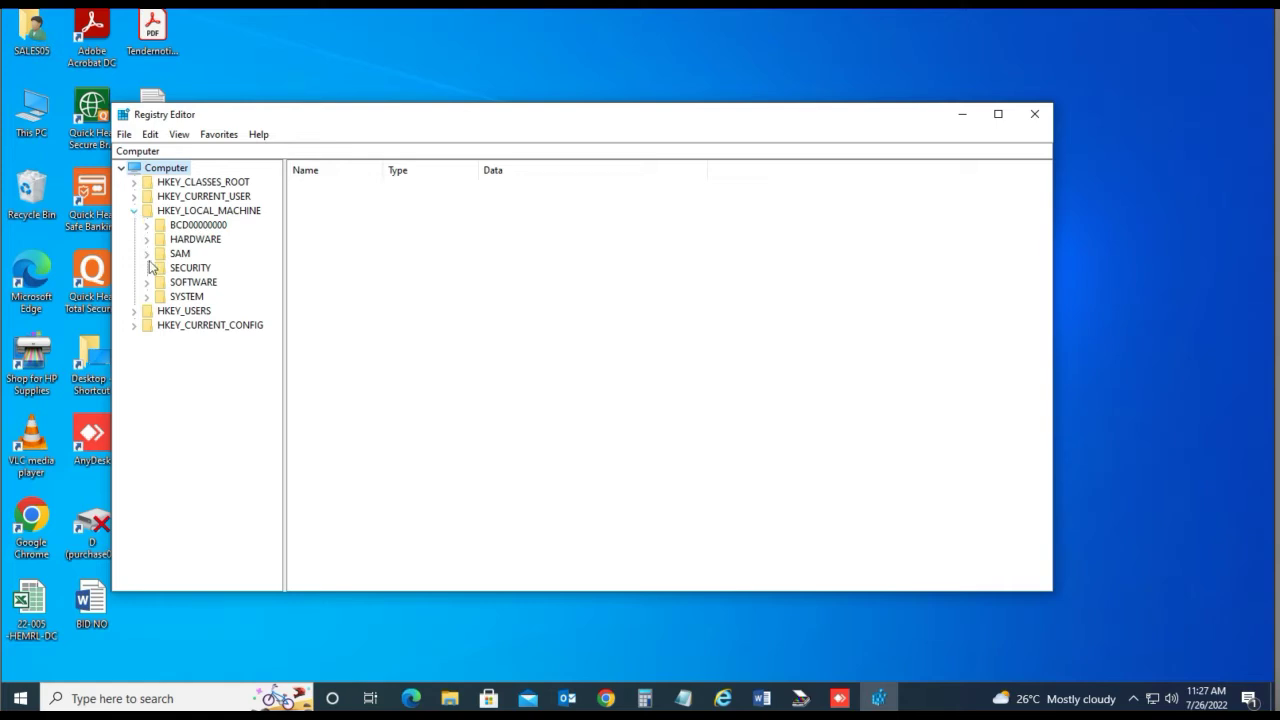
click(147, 283)
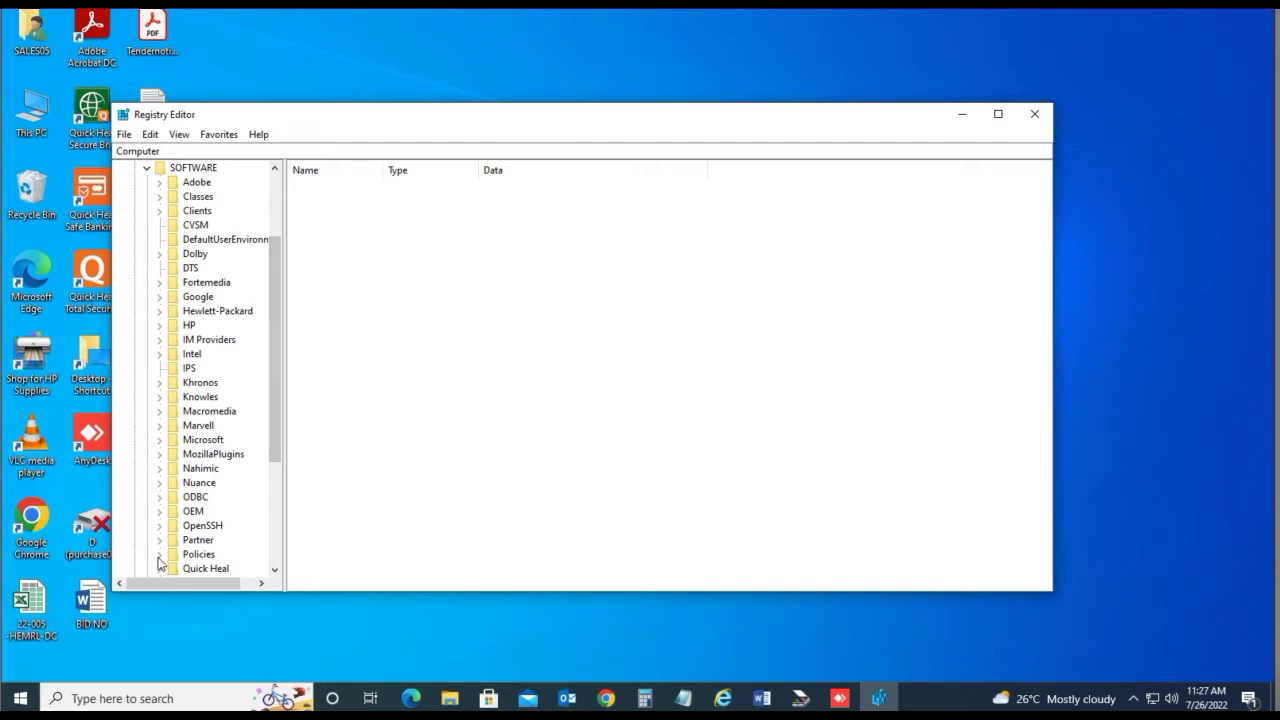
scroll(274, 437, down, 4)
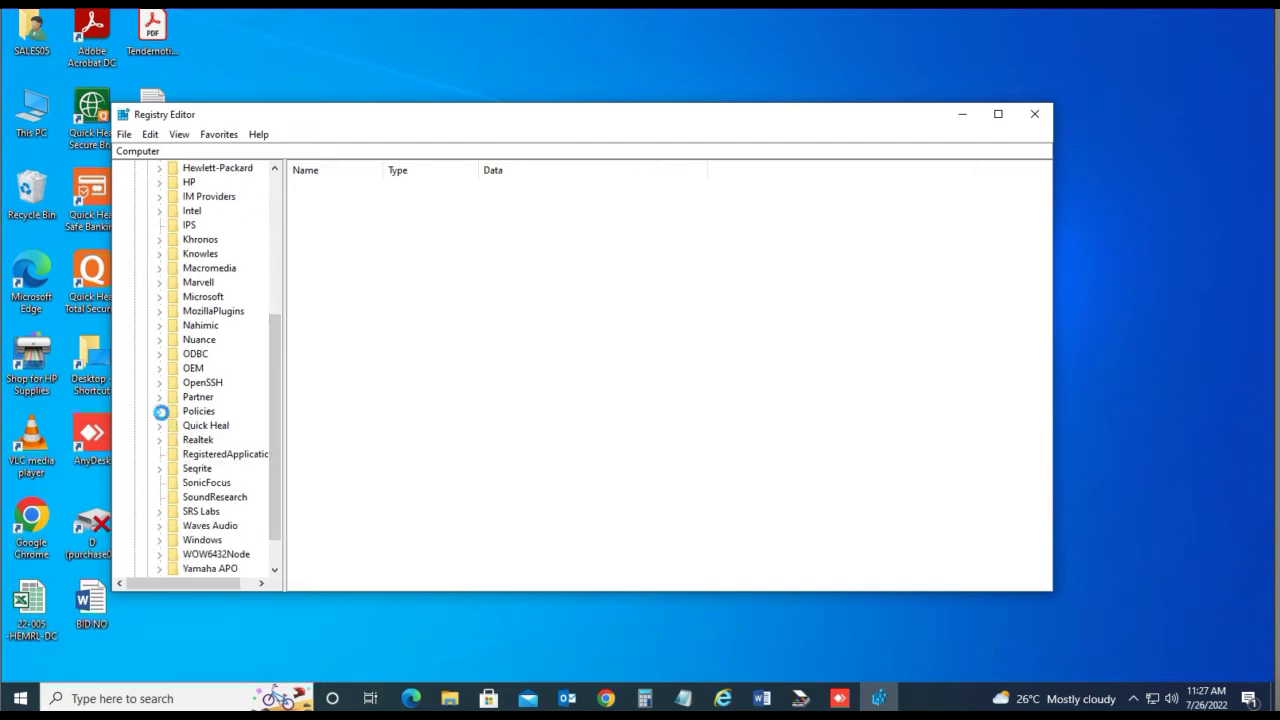
click(160, 411)
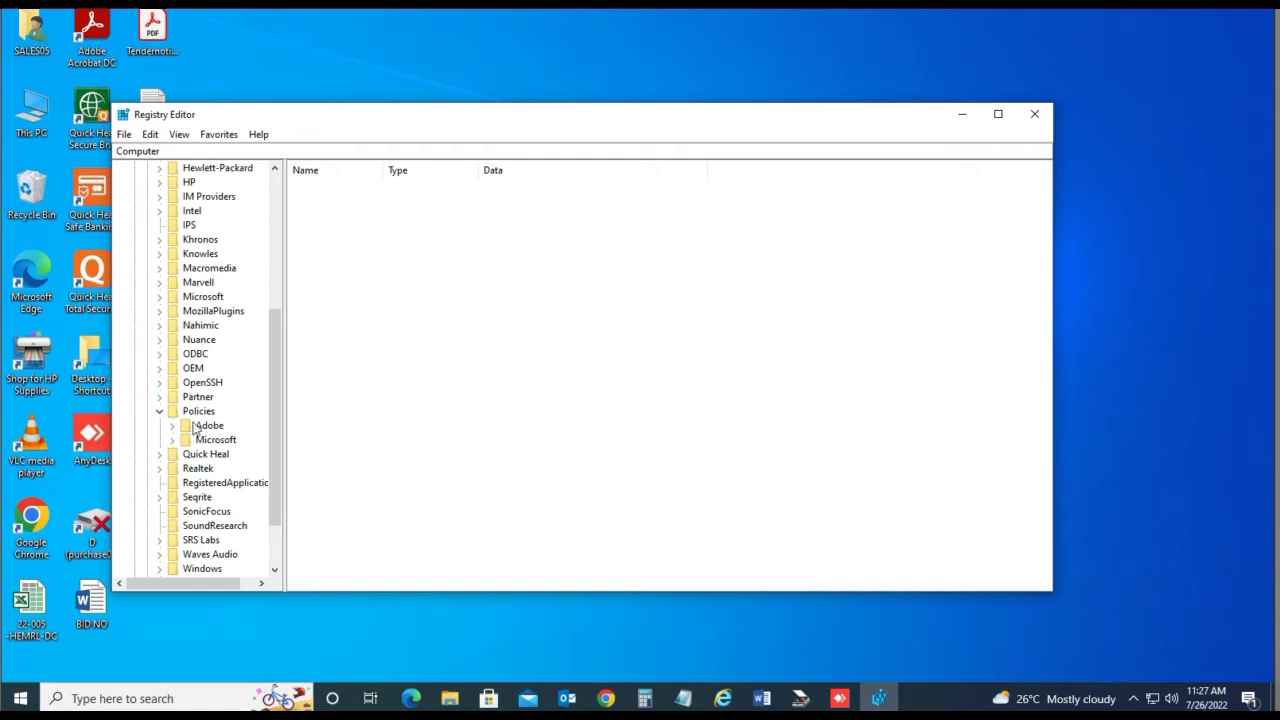
click(172, 440)
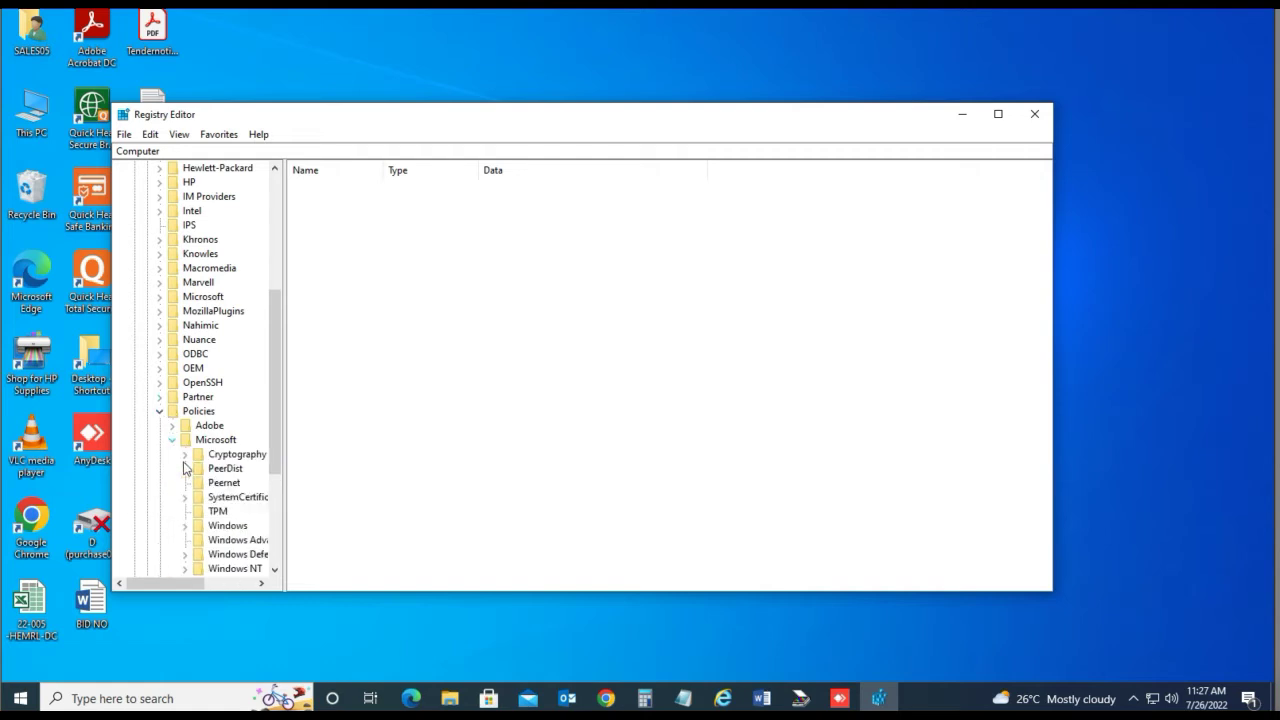
drag(274, 405, 272, 483)
scroll(271, 480, down, 3)
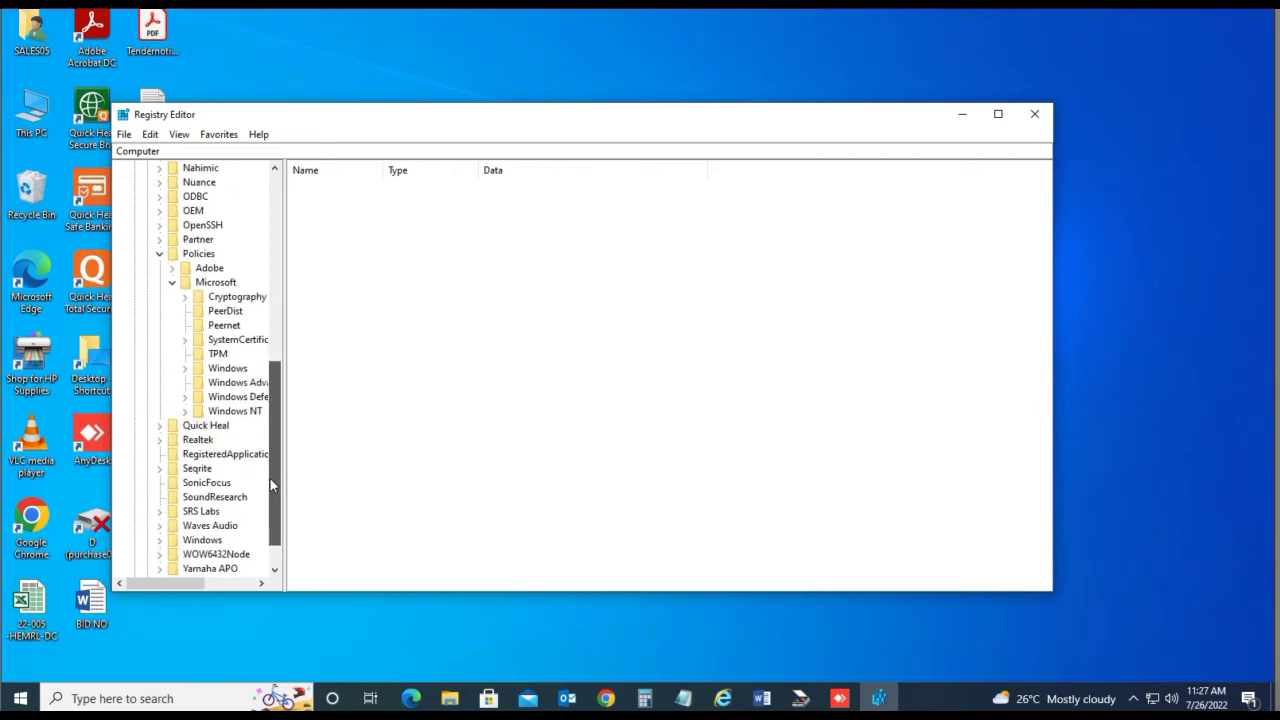
click(186, 370)
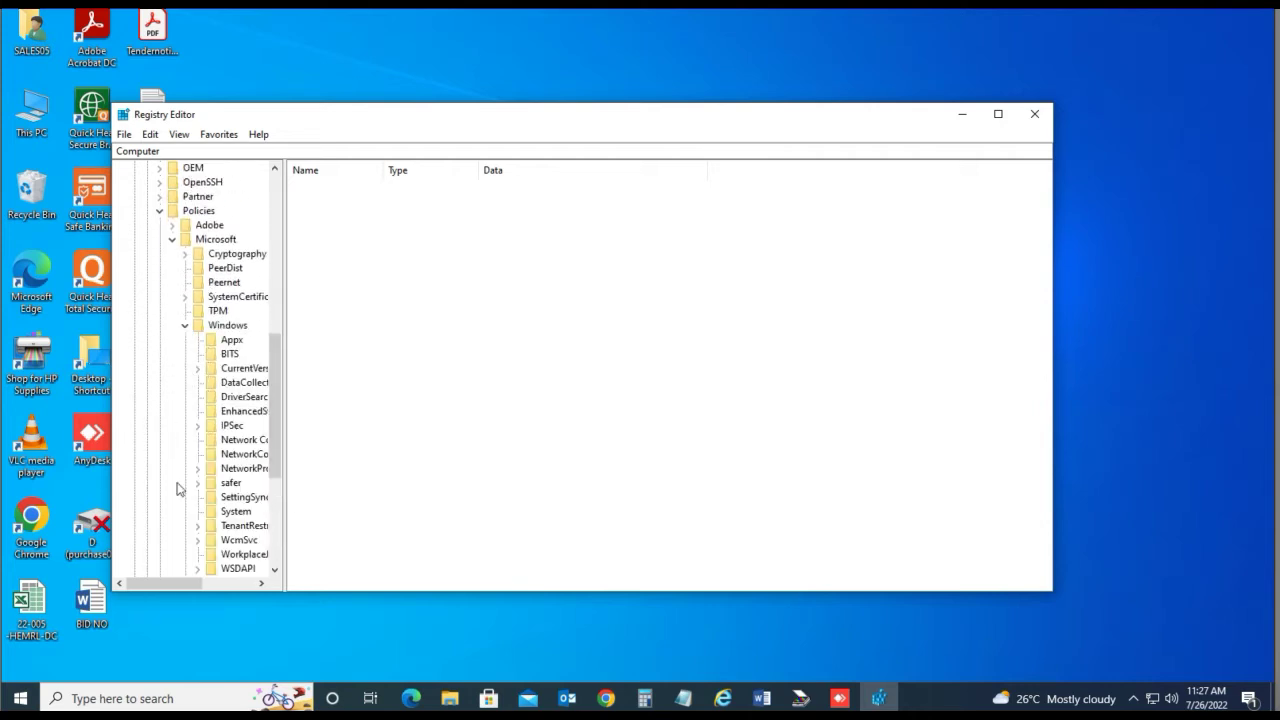
- Create a new key named LanmanWorkstation under the Windows key in Policies\Microsoft
drag(177, 585, 207, 585)
click(209, 582)
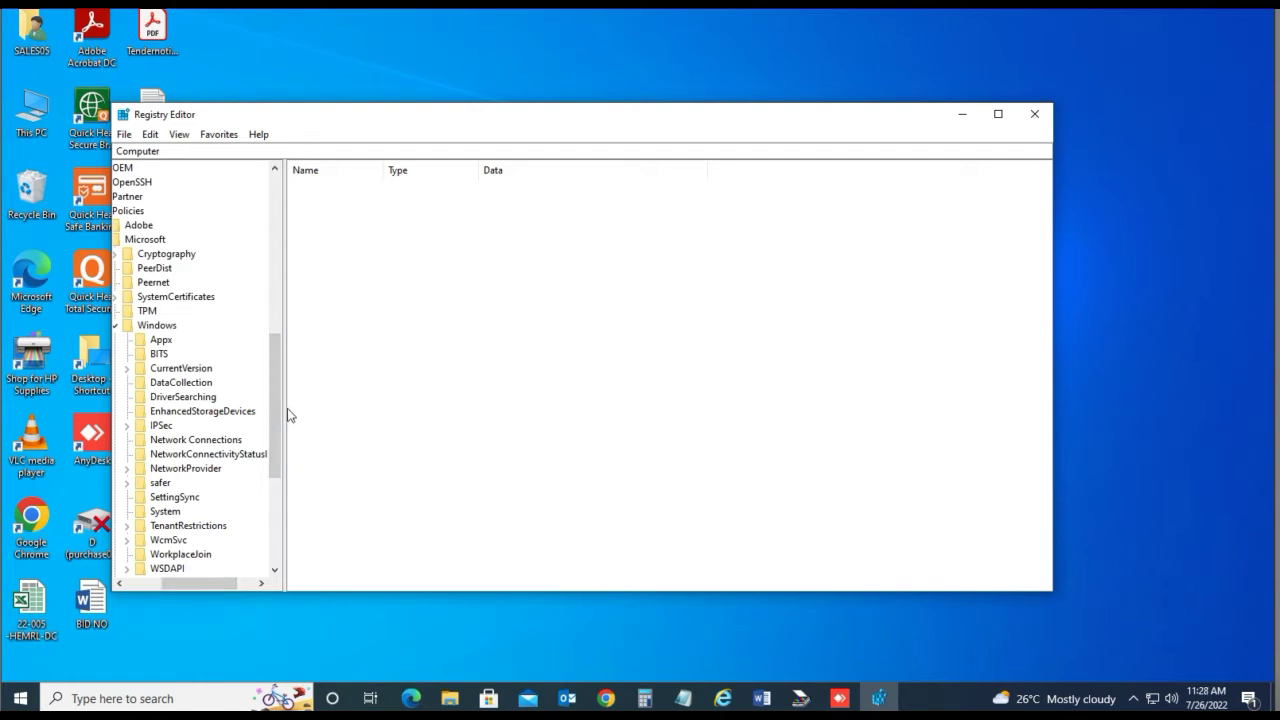
mouse_move(279, 428)
mouse_down()
mouse_move(276, 471)
mouse_move(275, 449)
mouse_up()
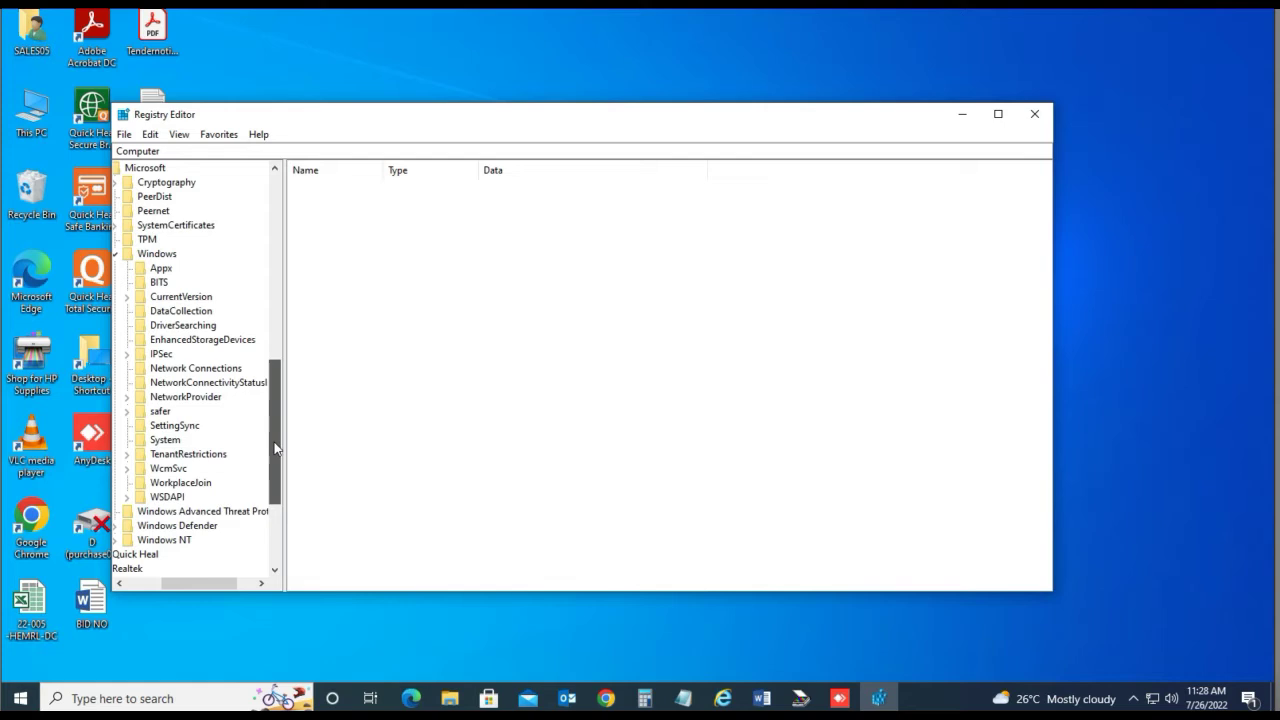
right_click(162, 257)
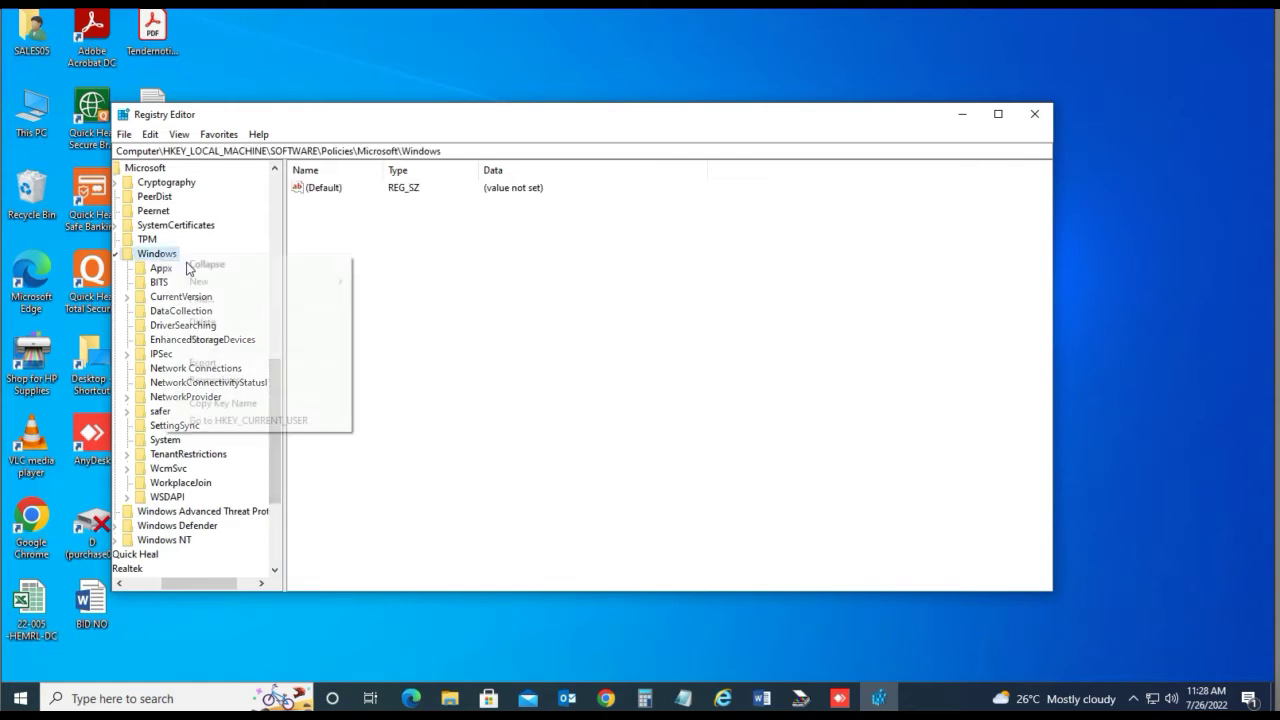
mouse_move(211, 280)
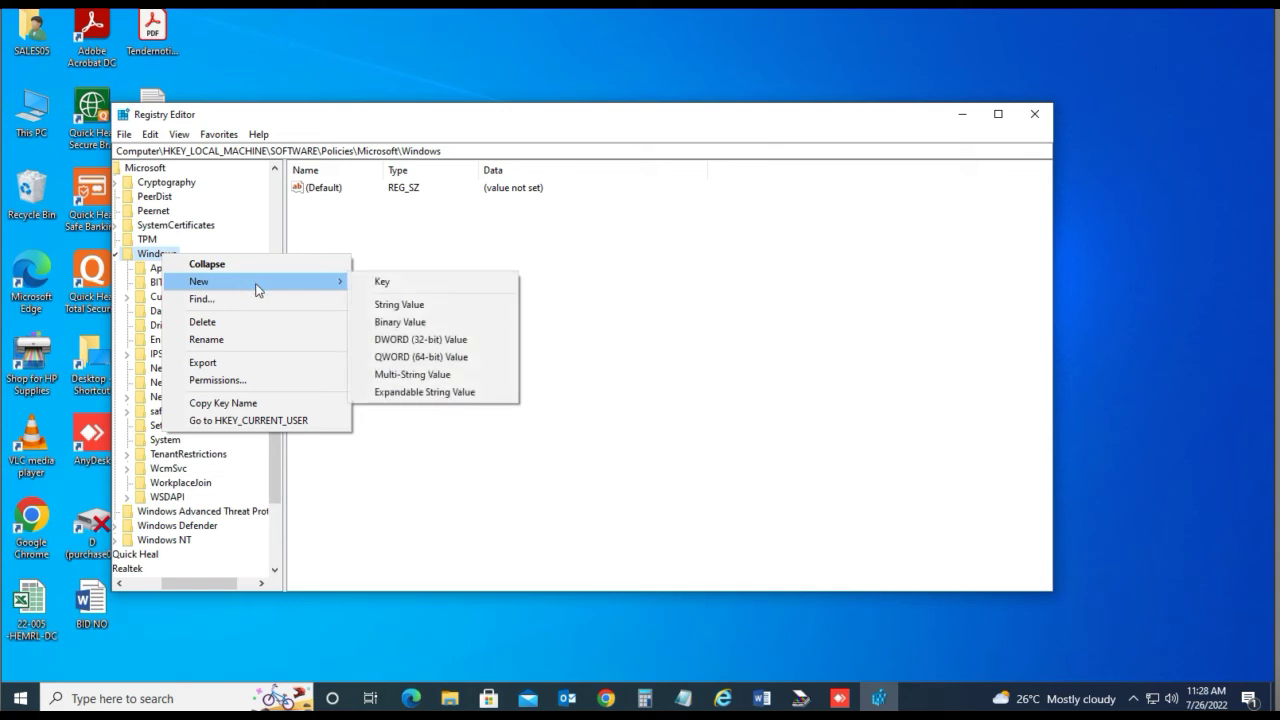
click(390, 280)
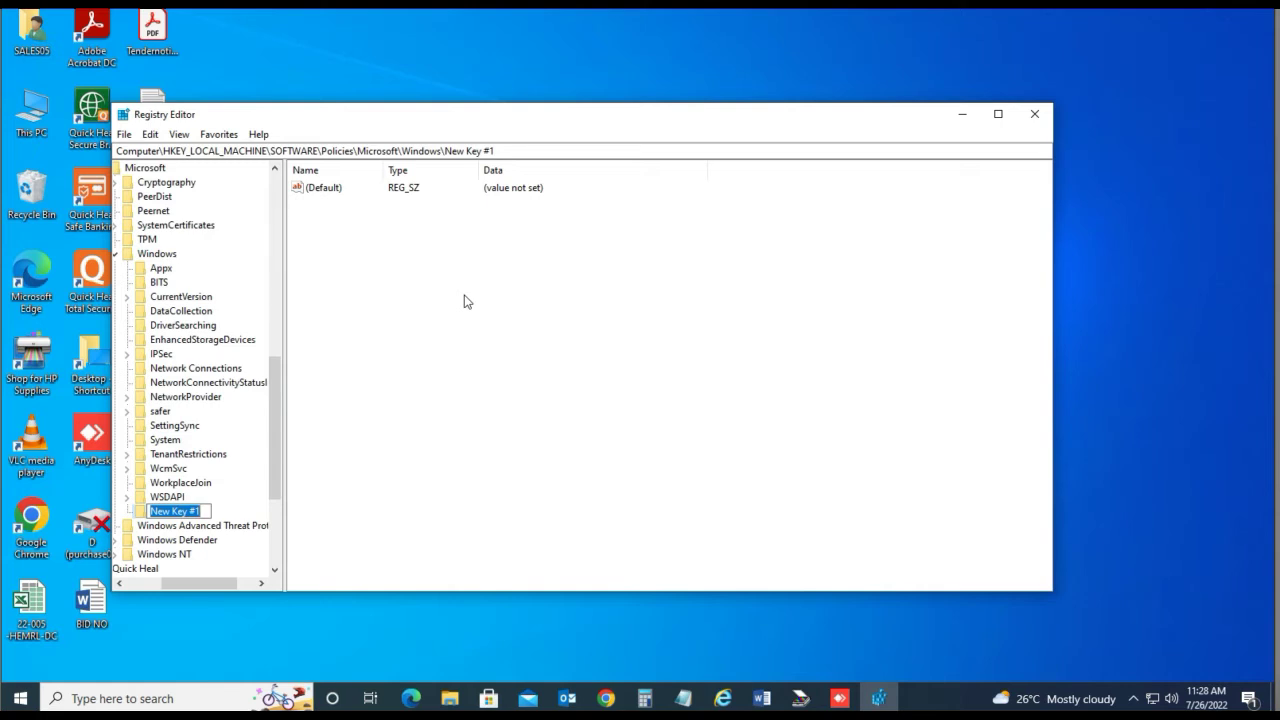
text(LanmanWorkst)
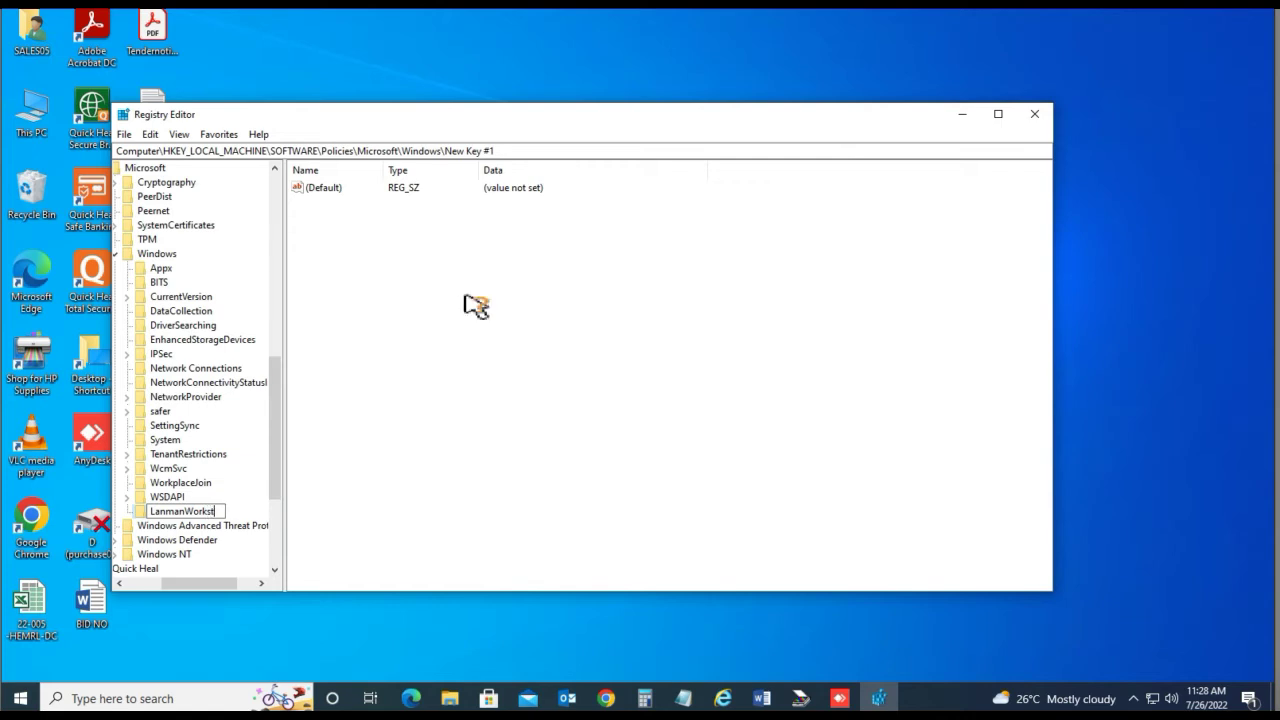
text(ation)
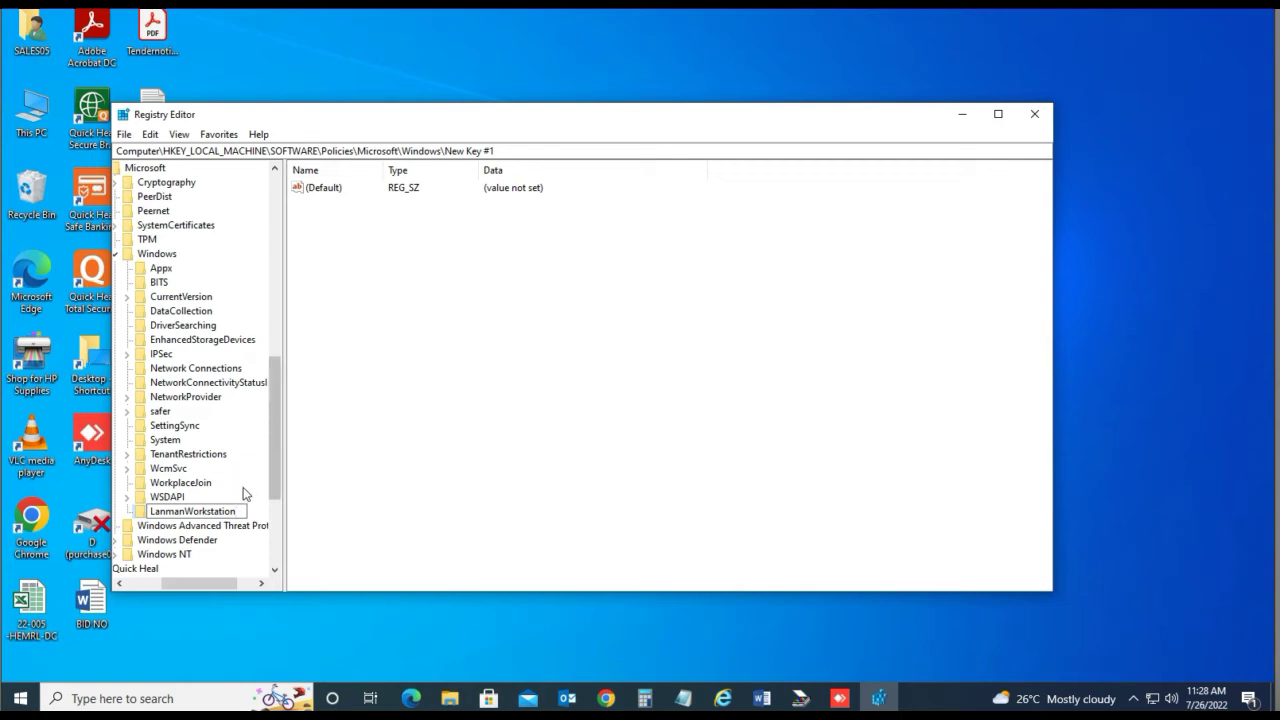
key(Return)
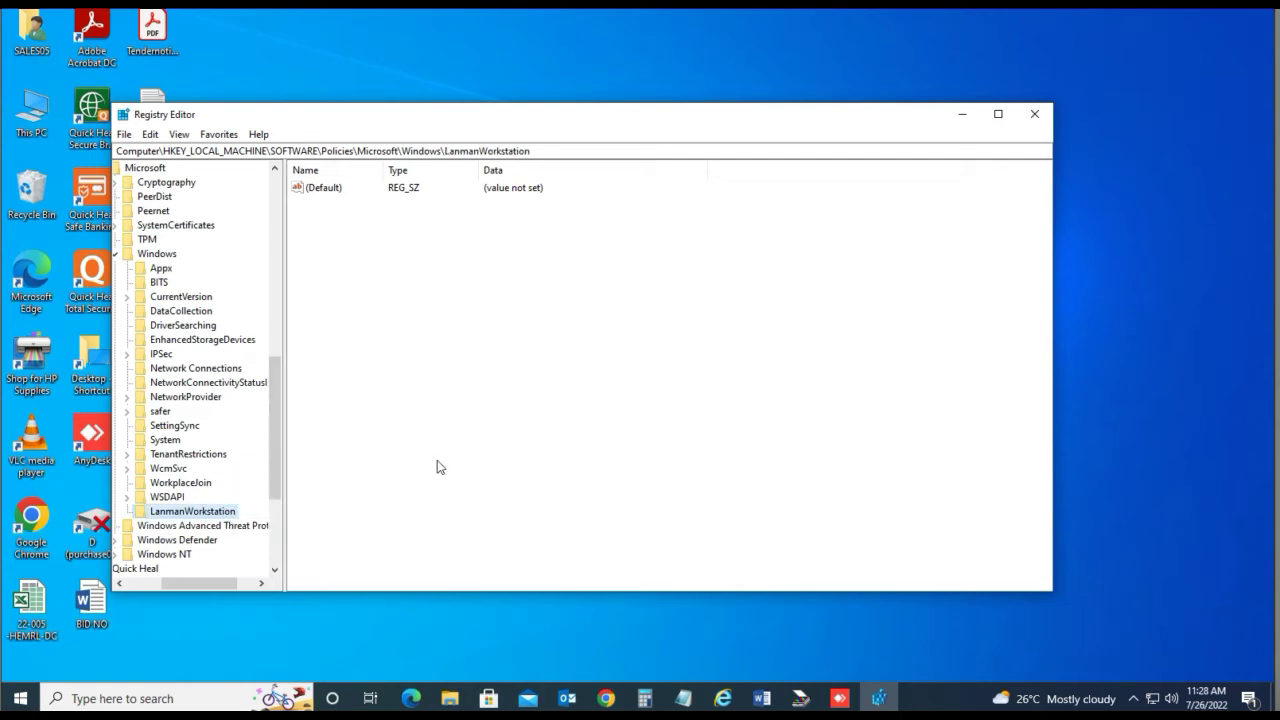
- Add a DWORD (32-bit) value named AllowInsecureGuestAuth to the LanmanWorkstation key
right_click(547, 300)
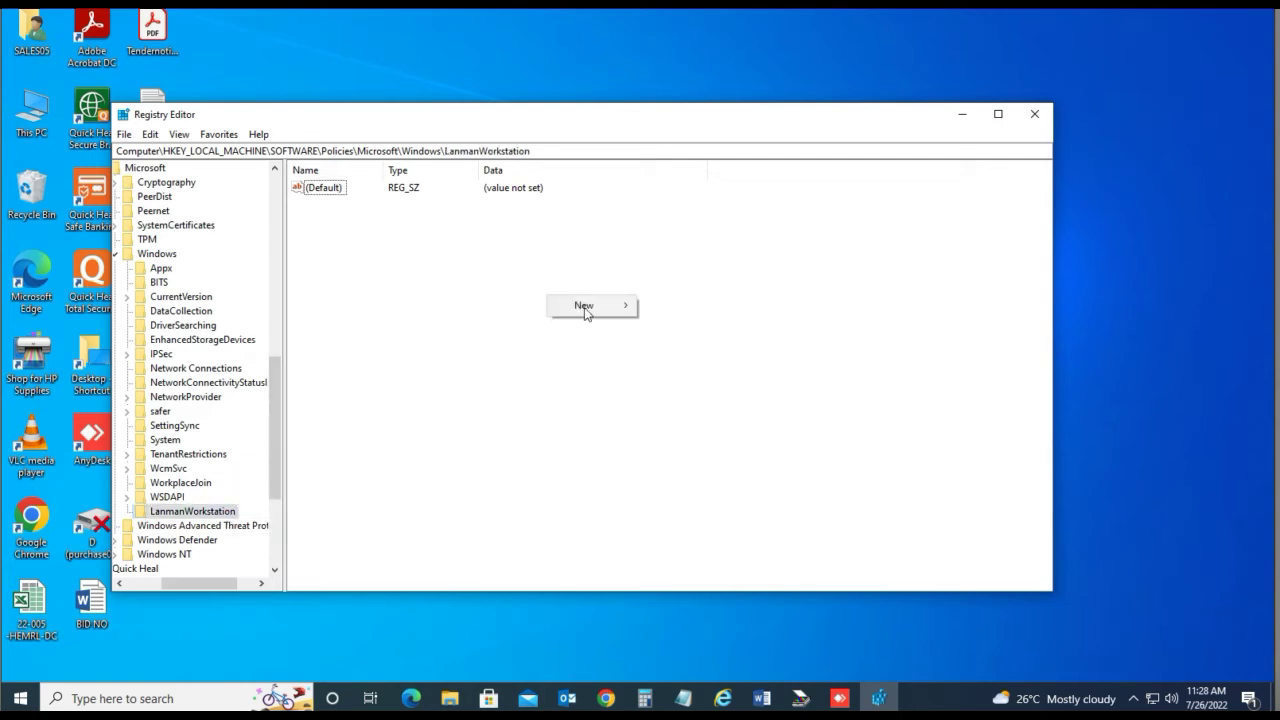
mouse_move(584, 307)
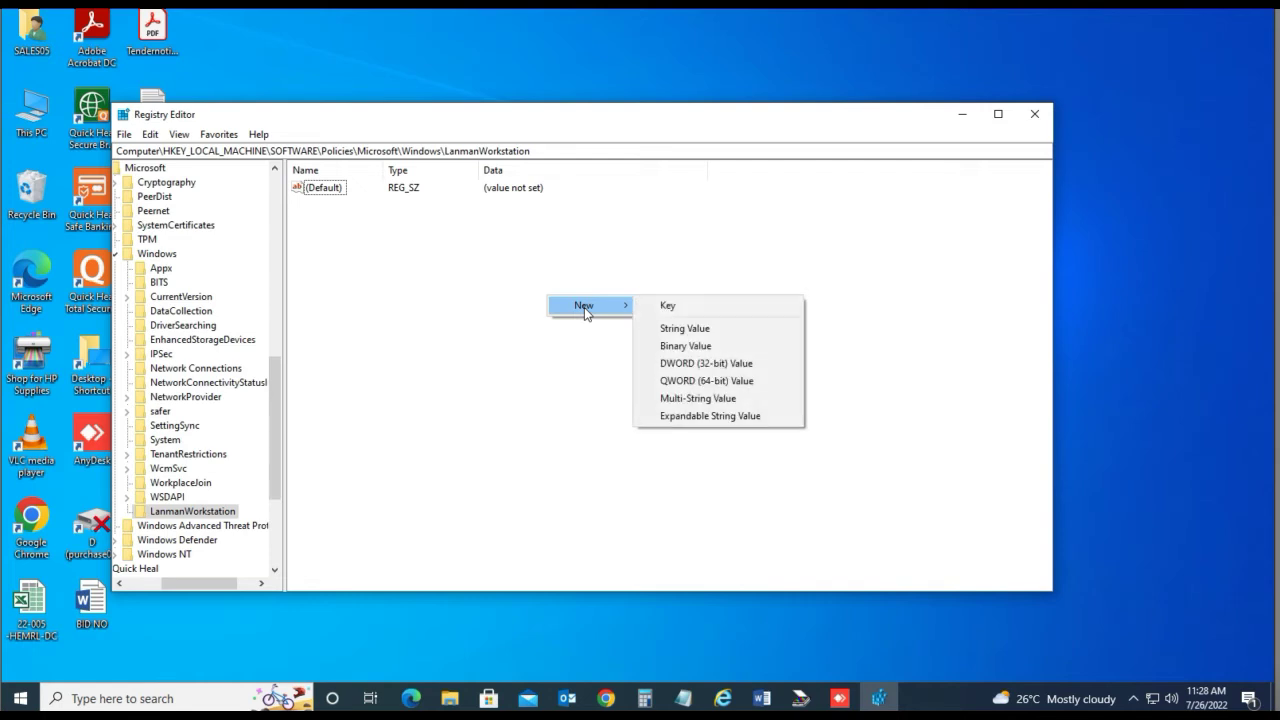
click(722, 363)
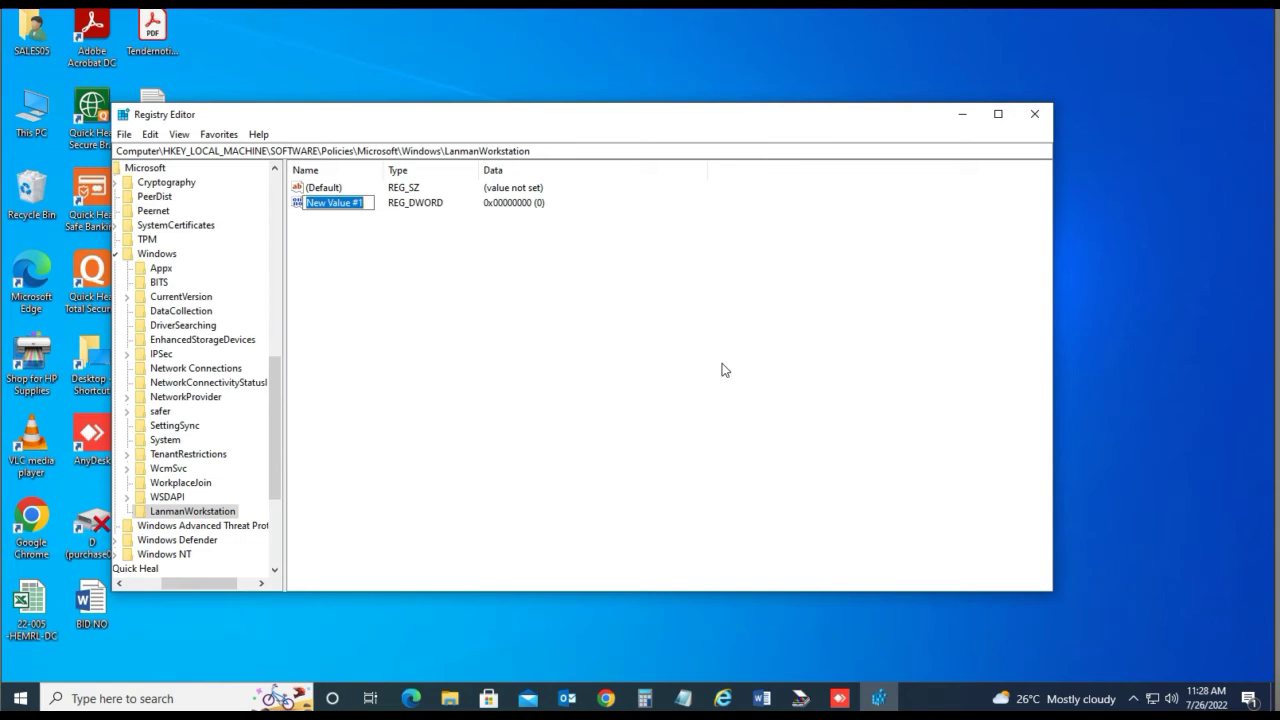
text(New)
text(Allo)
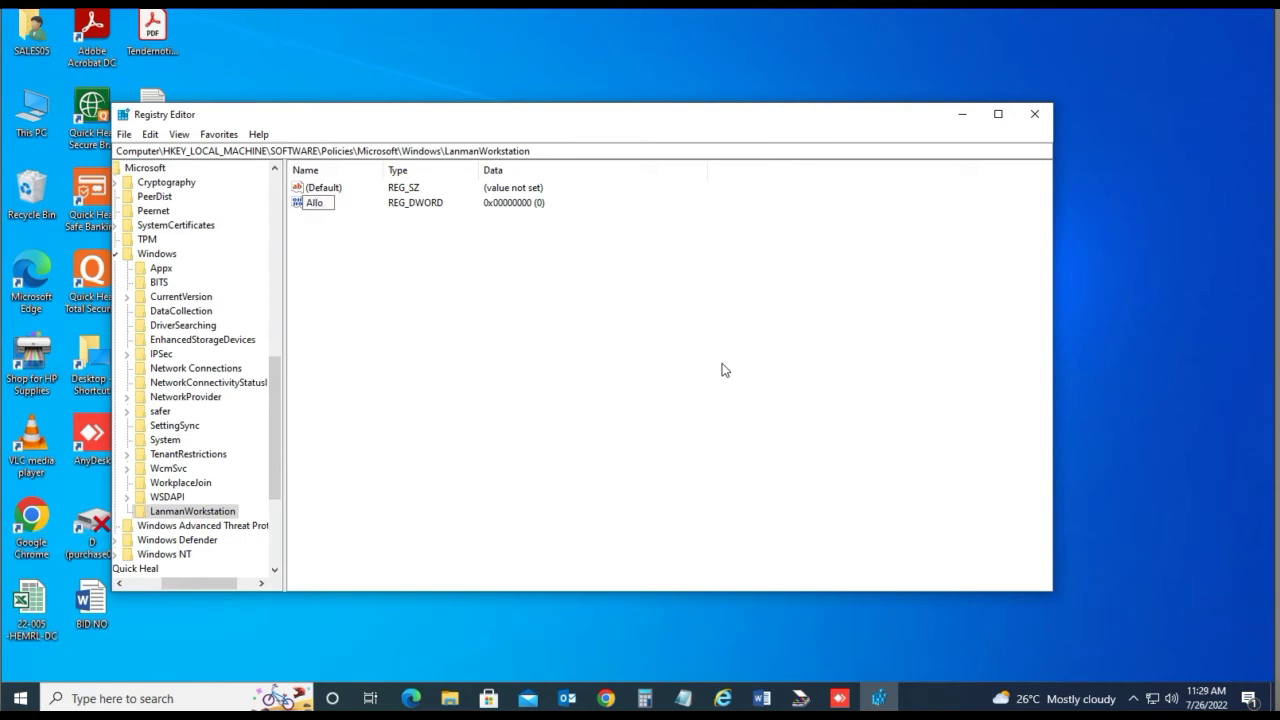
text(wInsecureGuest)
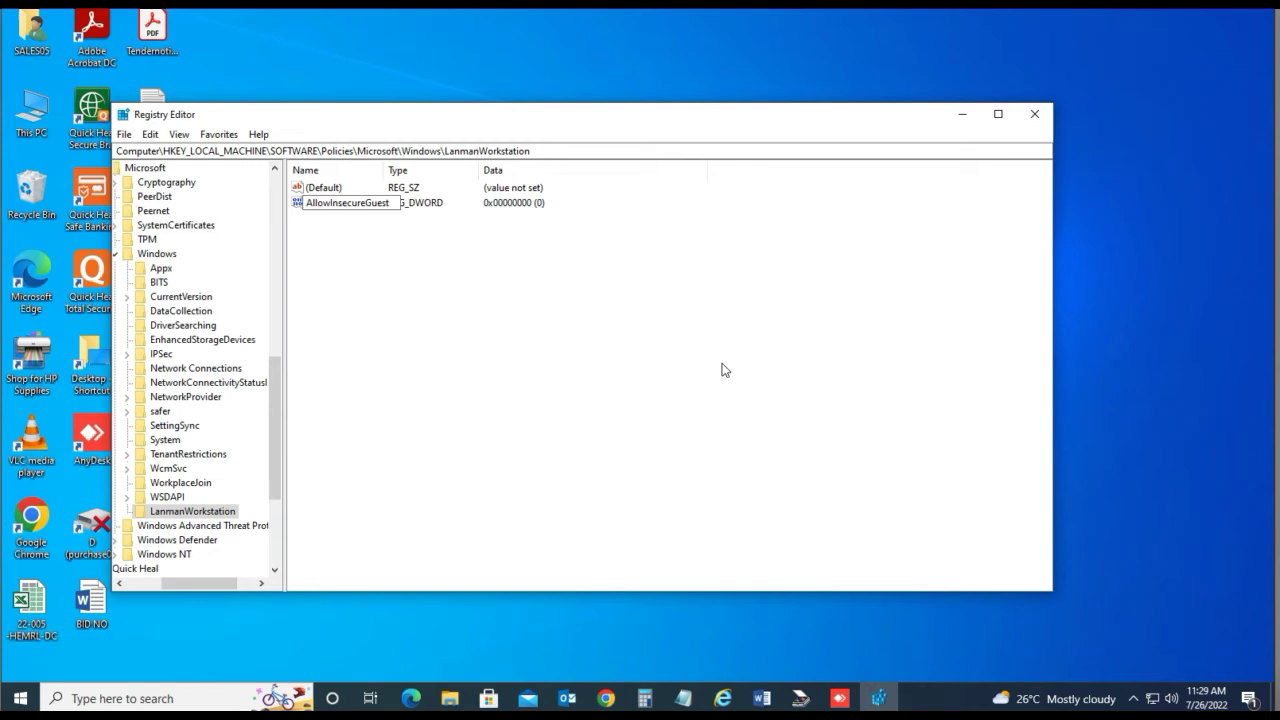
text(Auth)
key(Return)
- Set the AllowInsecureGuestAuth value data to 1 and close Registry Editor
double_click(341, 203)
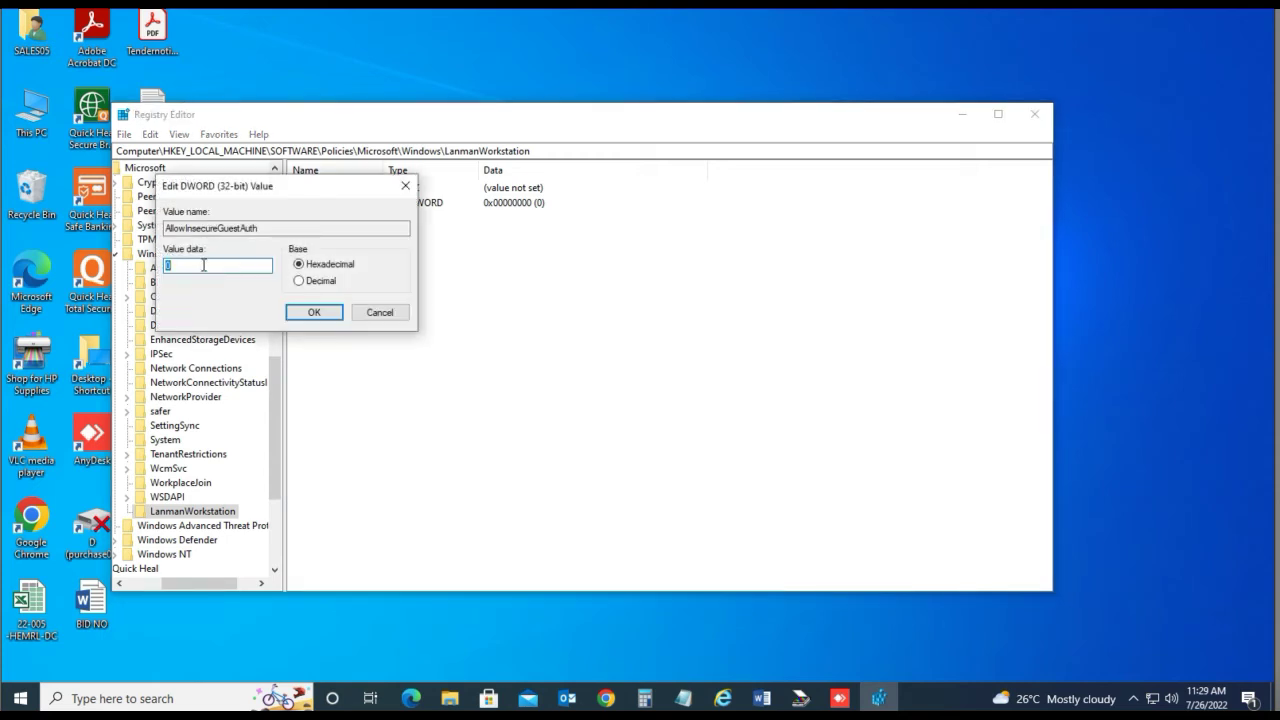
text(1)
click(321, 317)
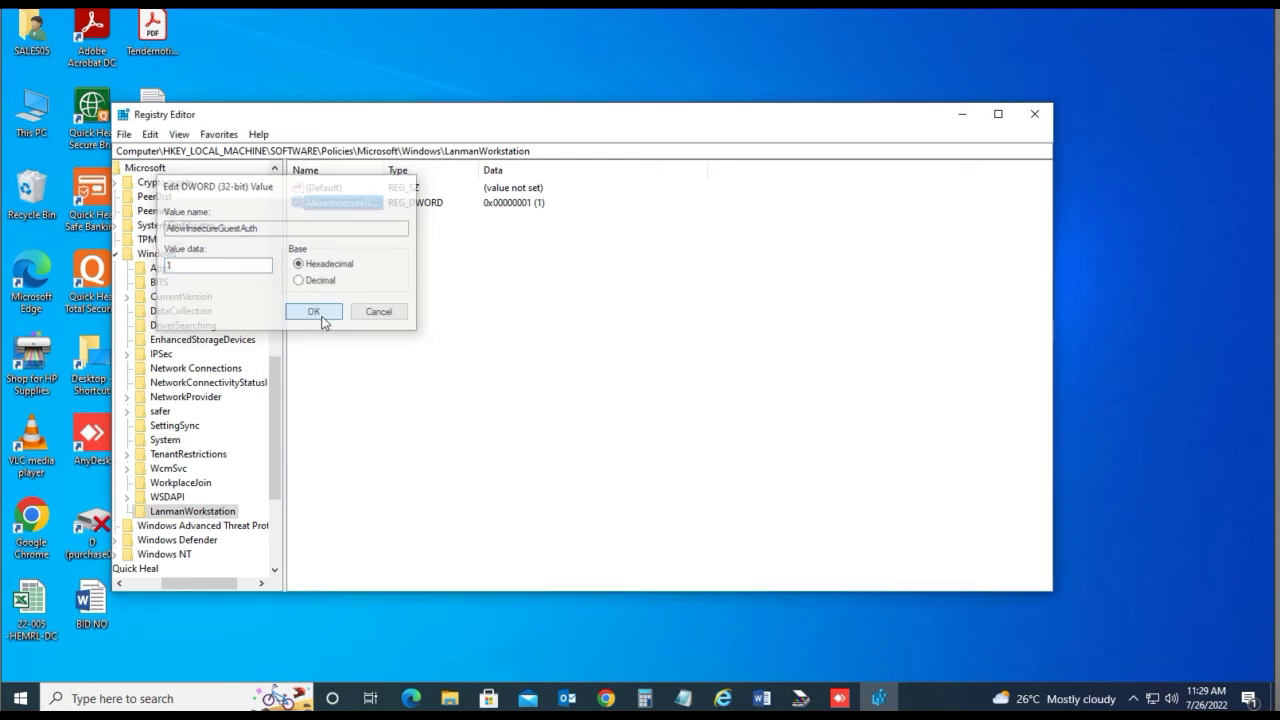
click(1119, 107)
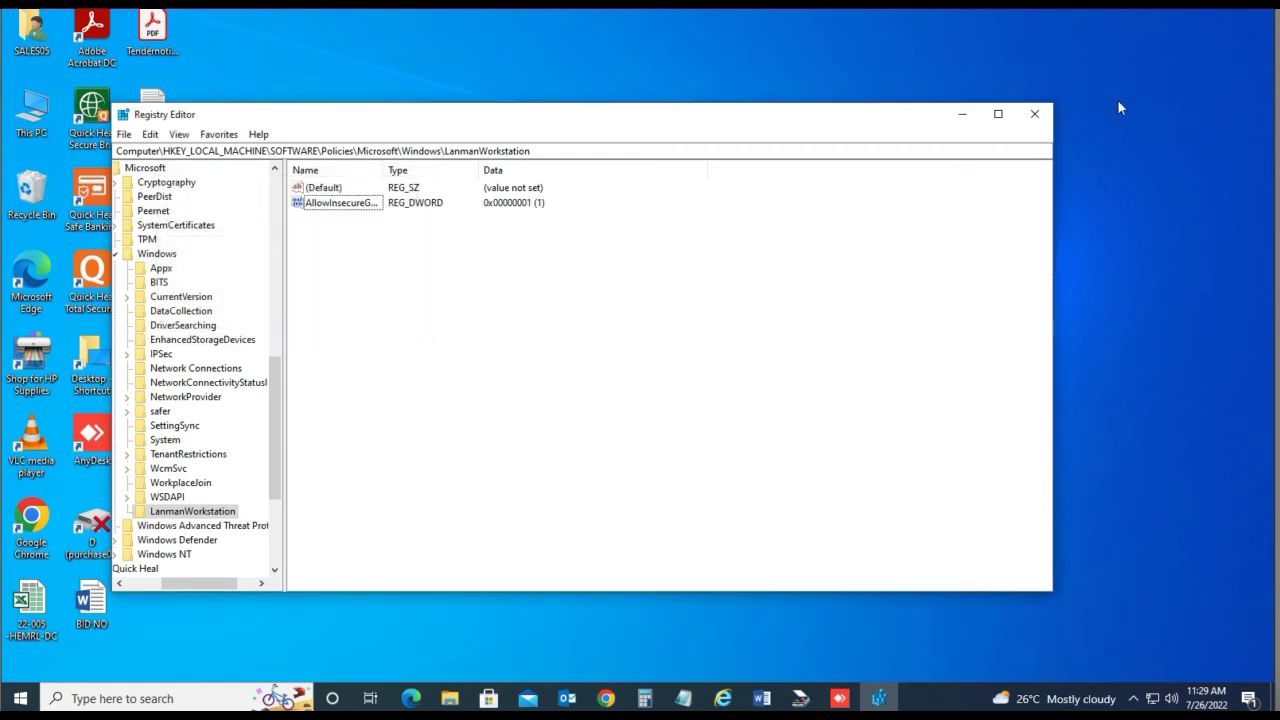
click(1047, 120)
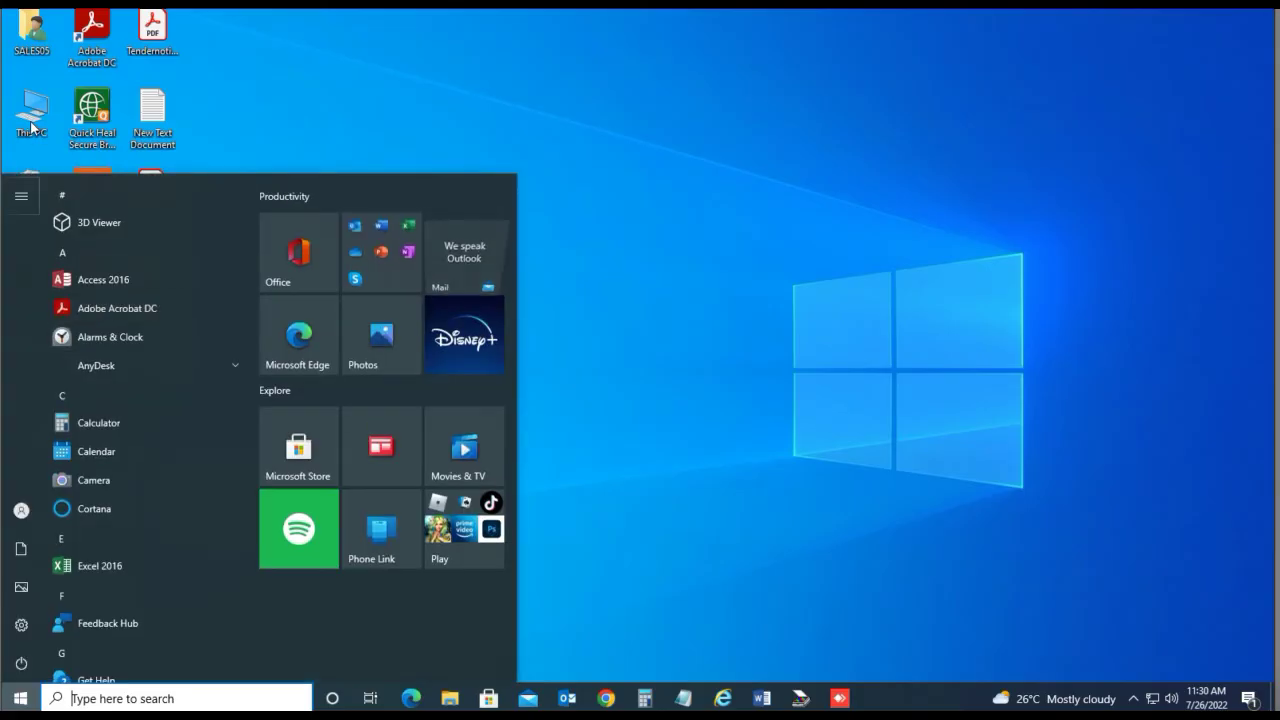
- Go from This PC up to the Desktop location, open Control Panel and show its User Accounts category
double_click(31, 127)
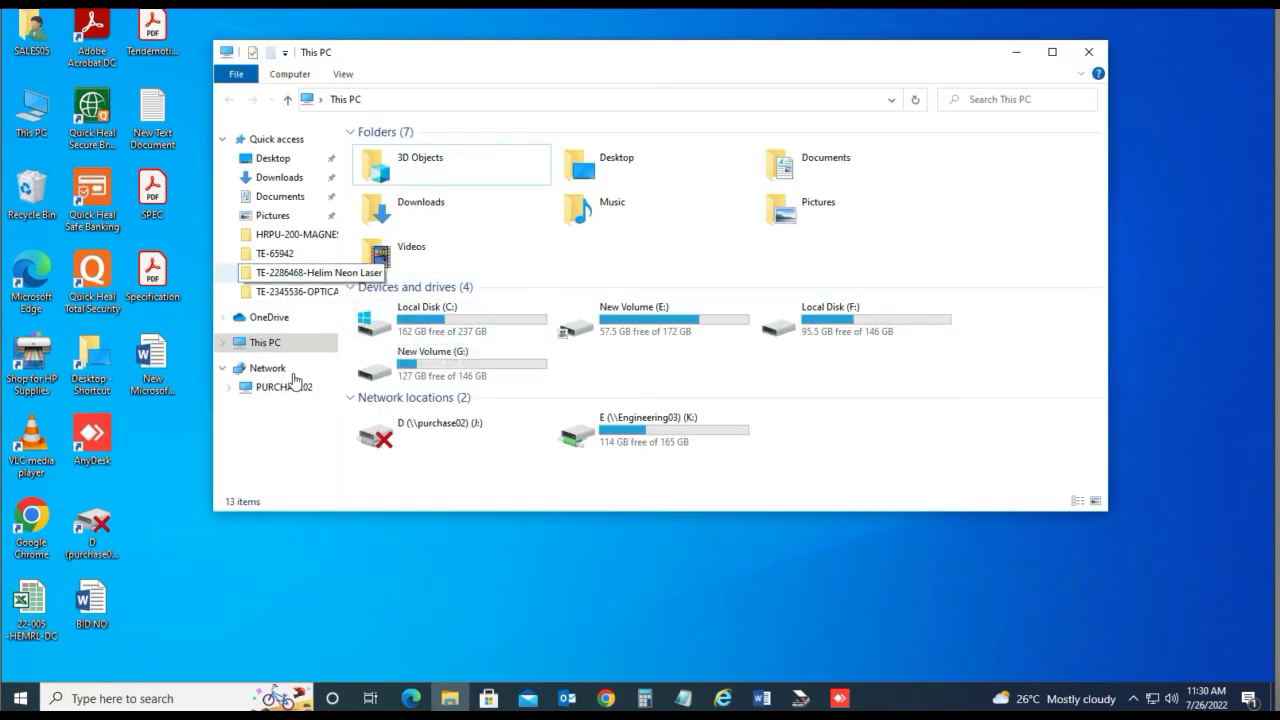
click(287, 100)
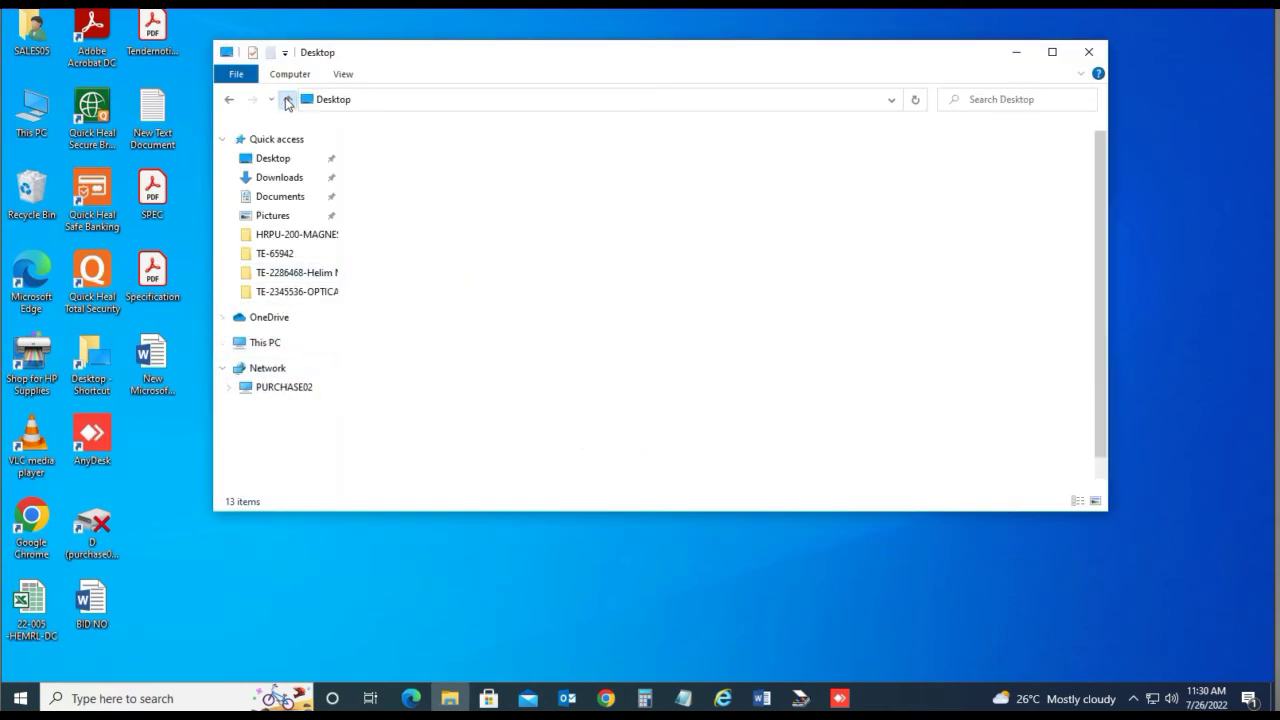
double_click(817, 195)
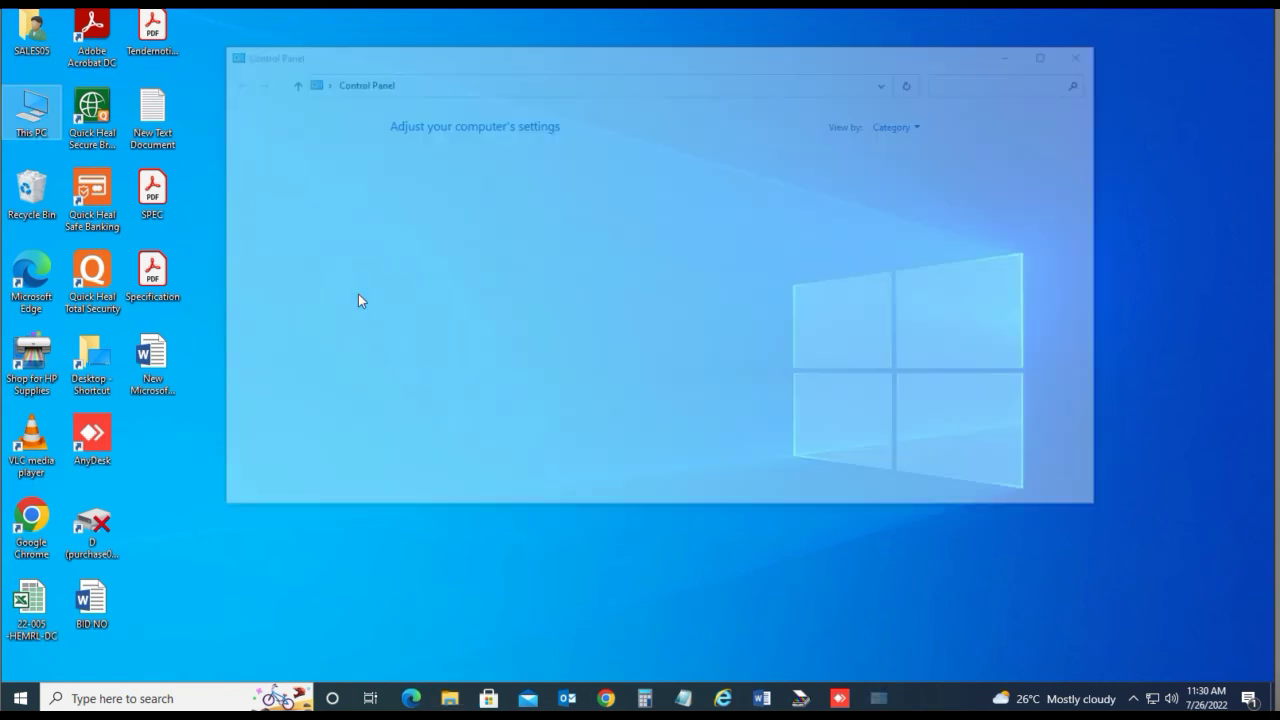
key(Up)
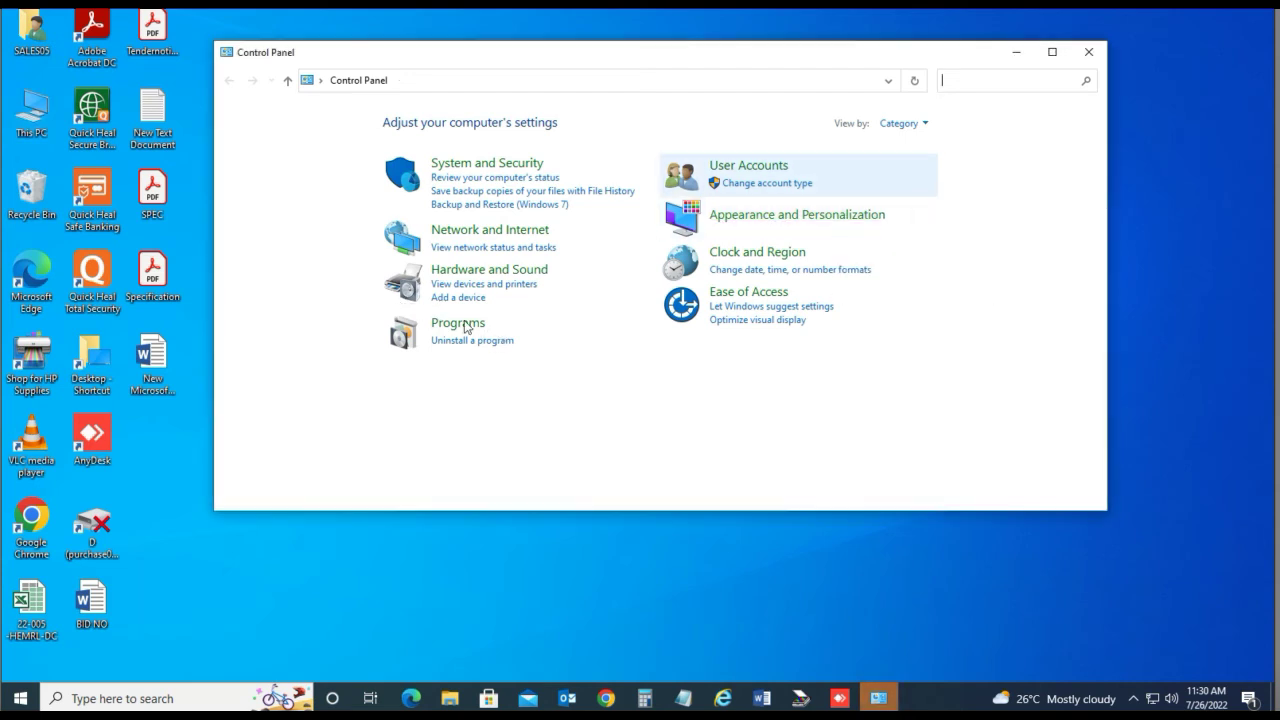
key(Return)
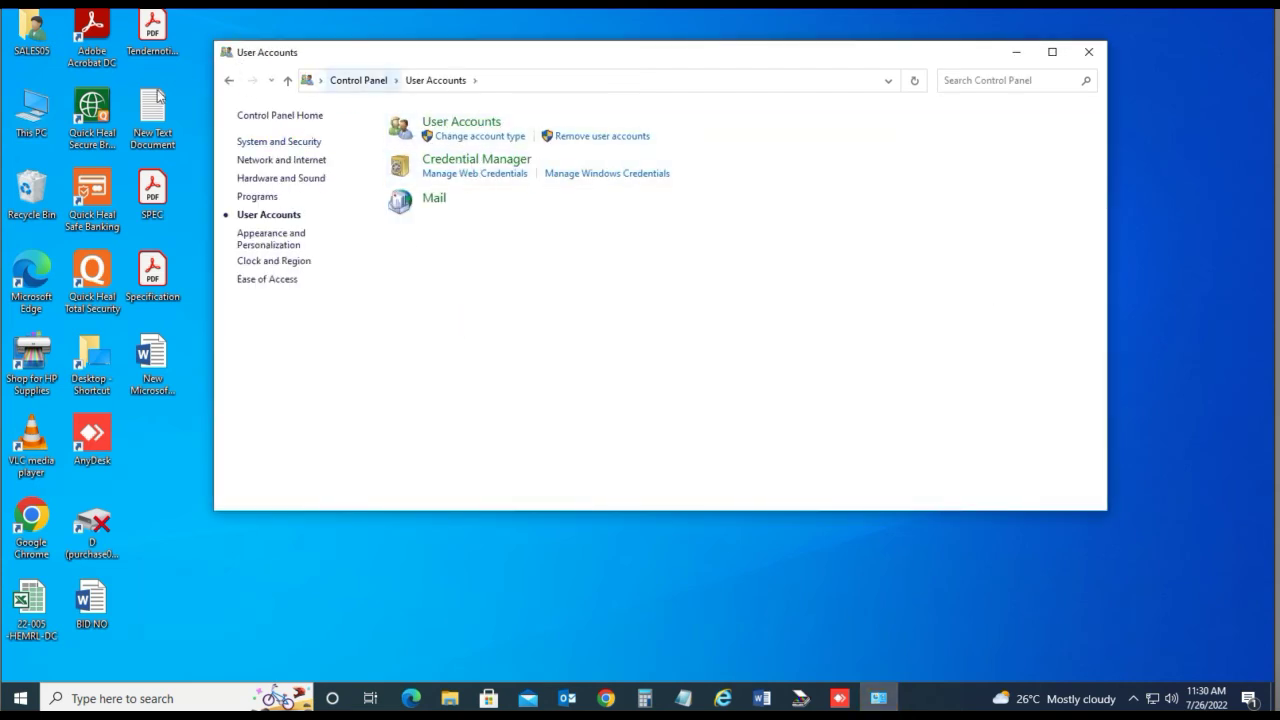
- Return to the Control Panel home and open the Windows Features list from the Programs category
click(227, 84)
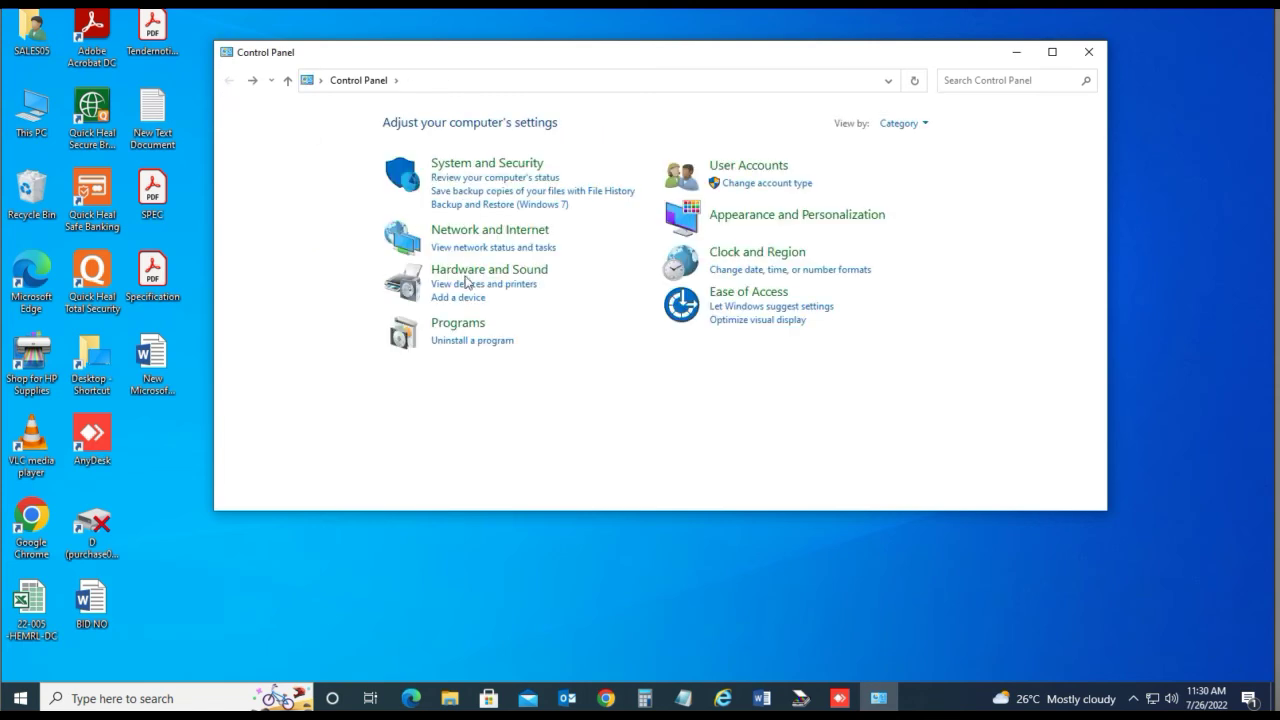
click(471, 325)
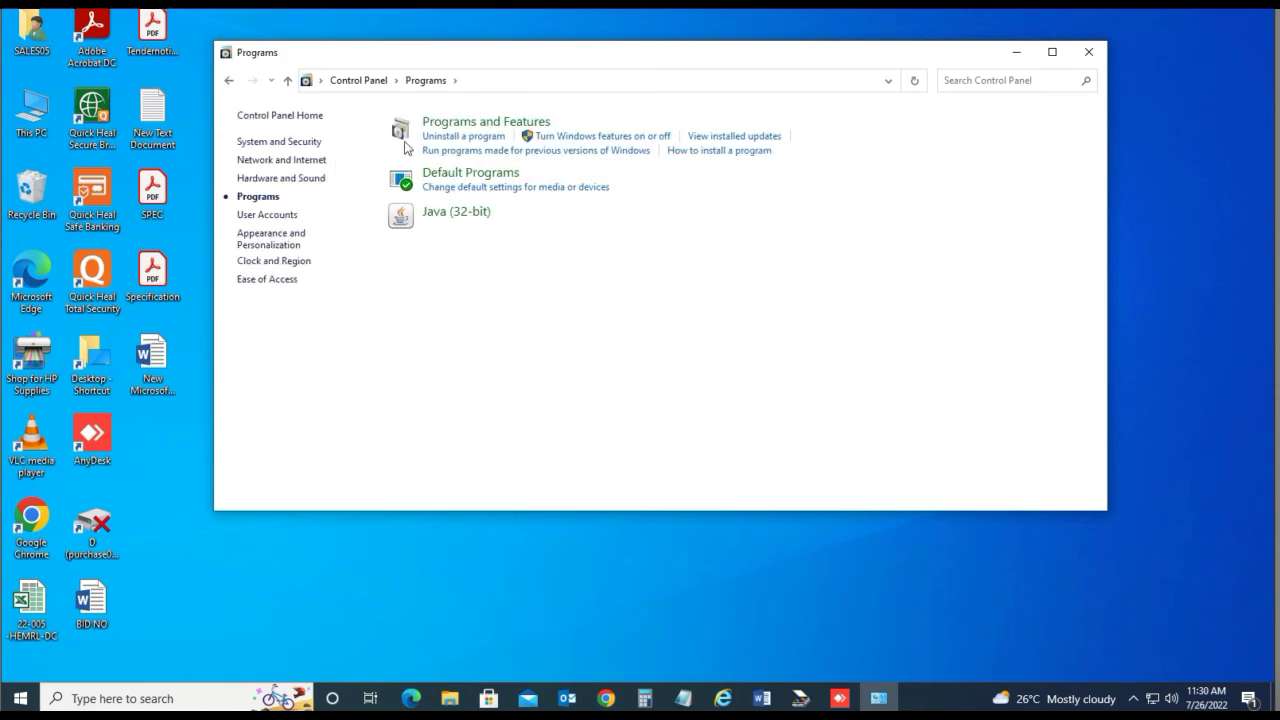
click(579, 139)
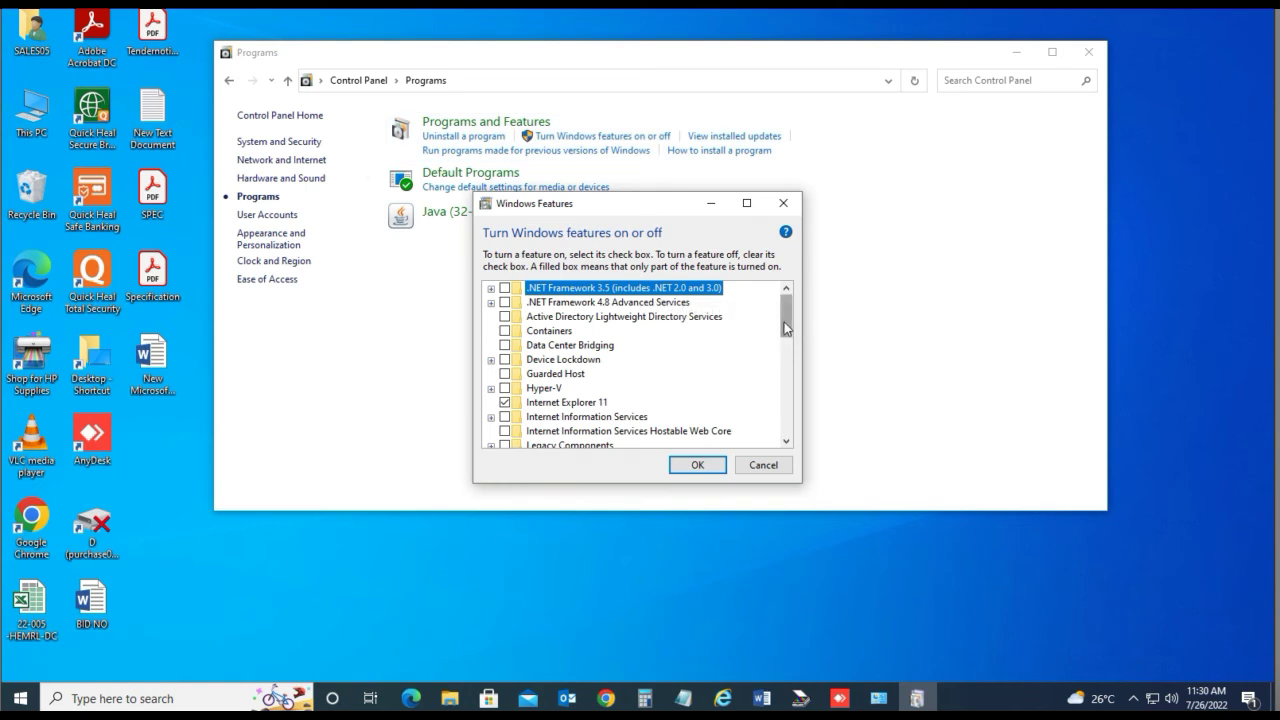
- Turn on SMB 1.0/CIFS Client under SMB 1.0/CIFS File Sharing Support and apply the Windows feature change
drag(785, 328, 786, 392)
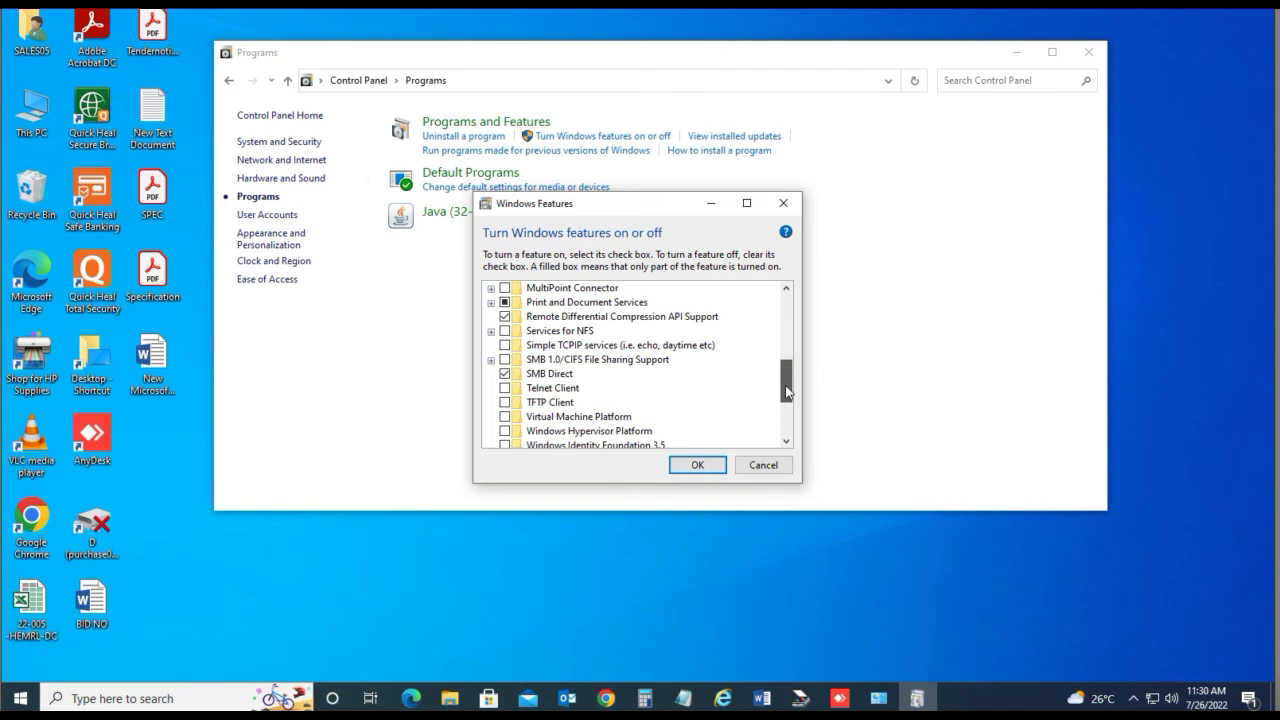
click(490, 360)
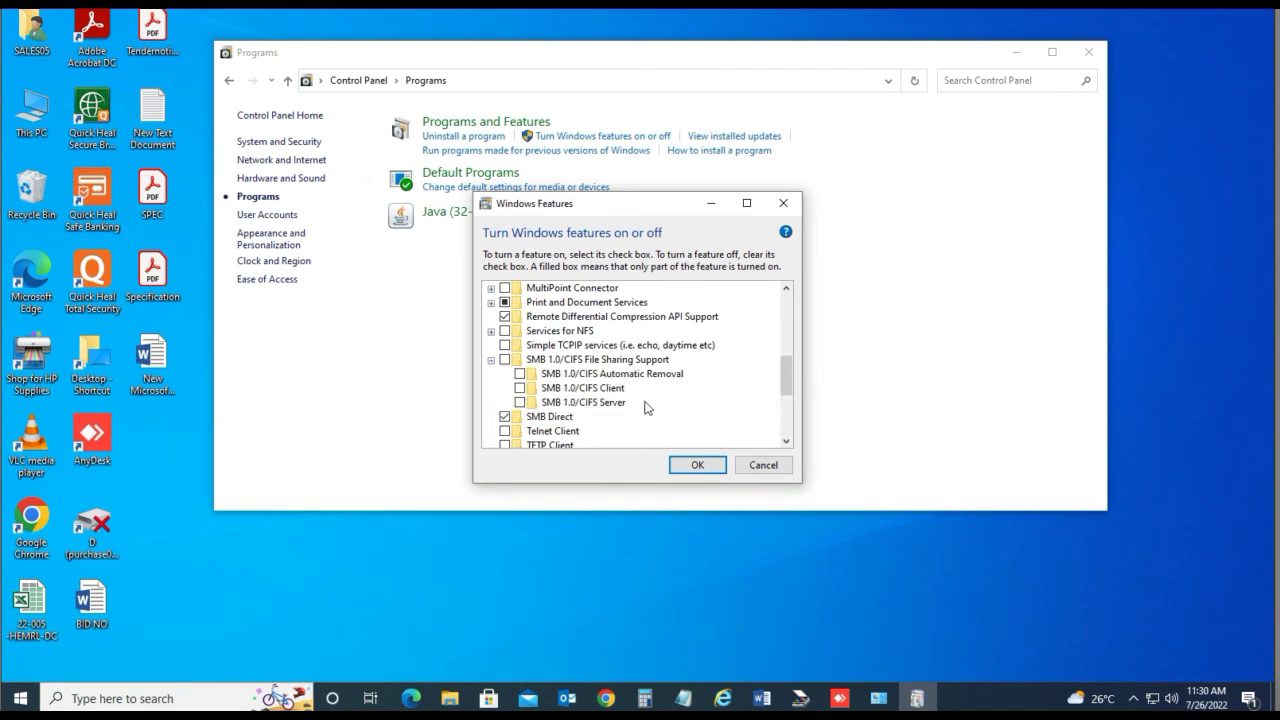
click(519, 388)
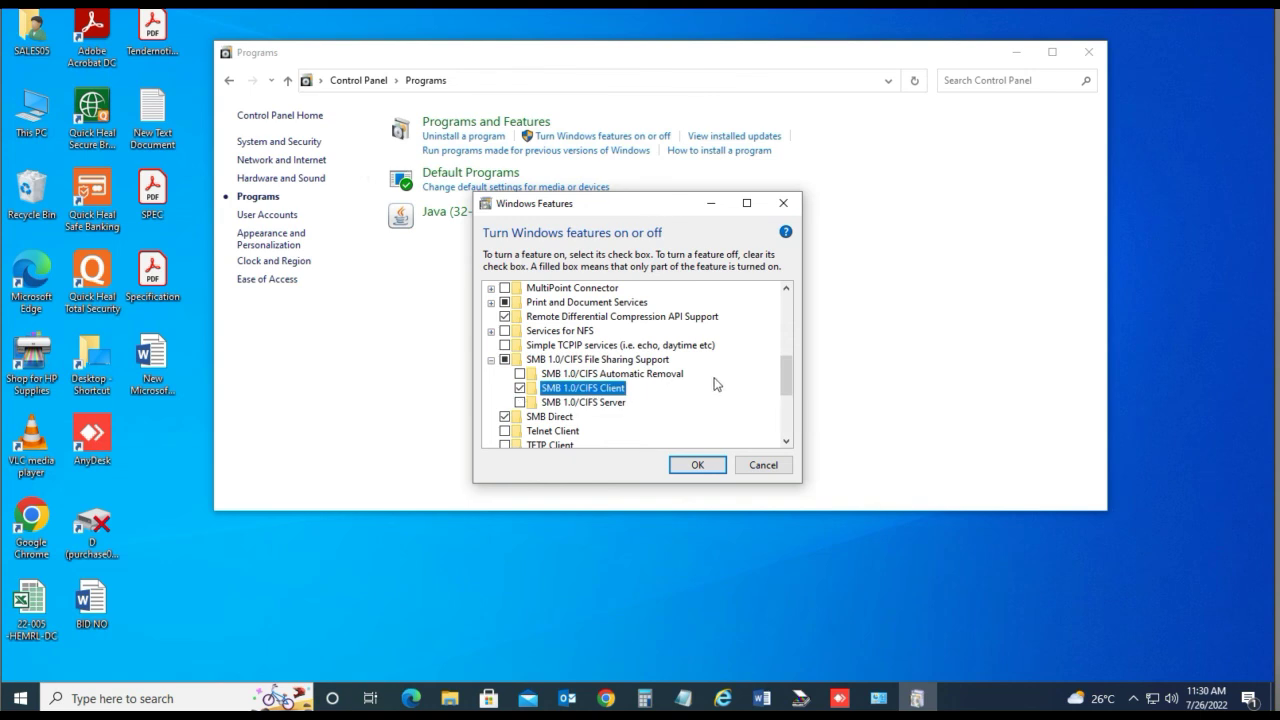
click(694, 468)
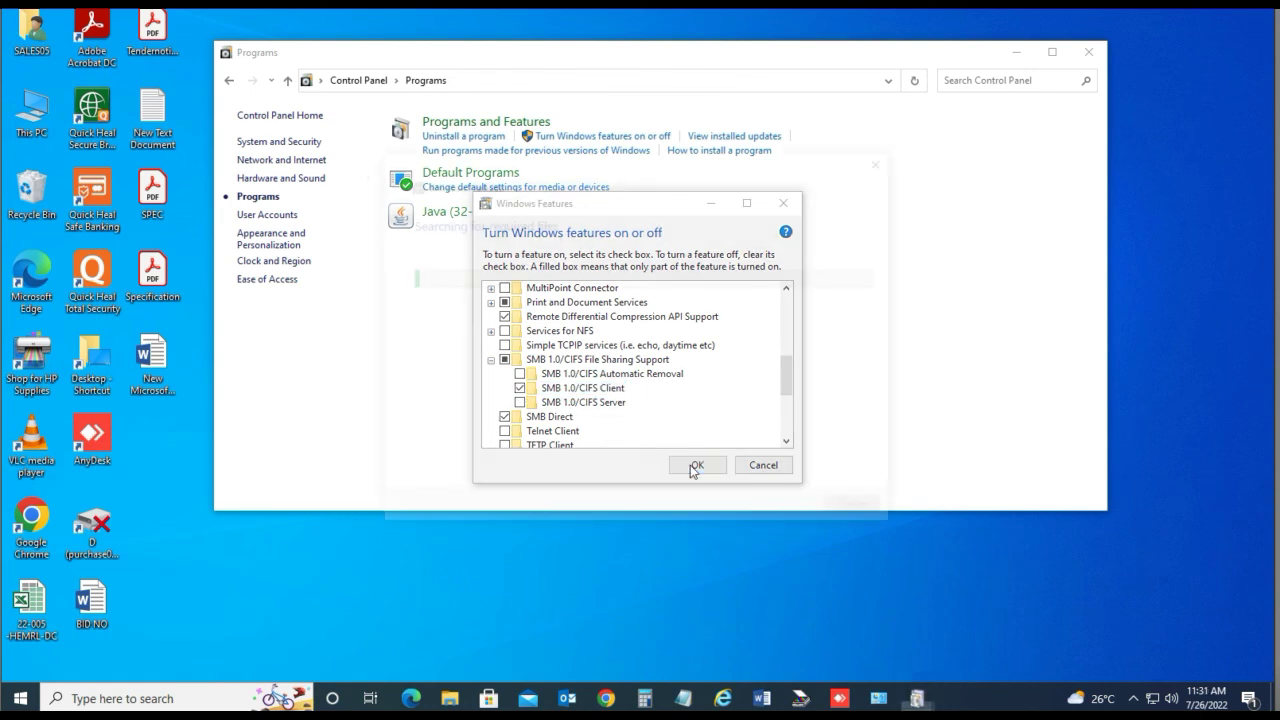